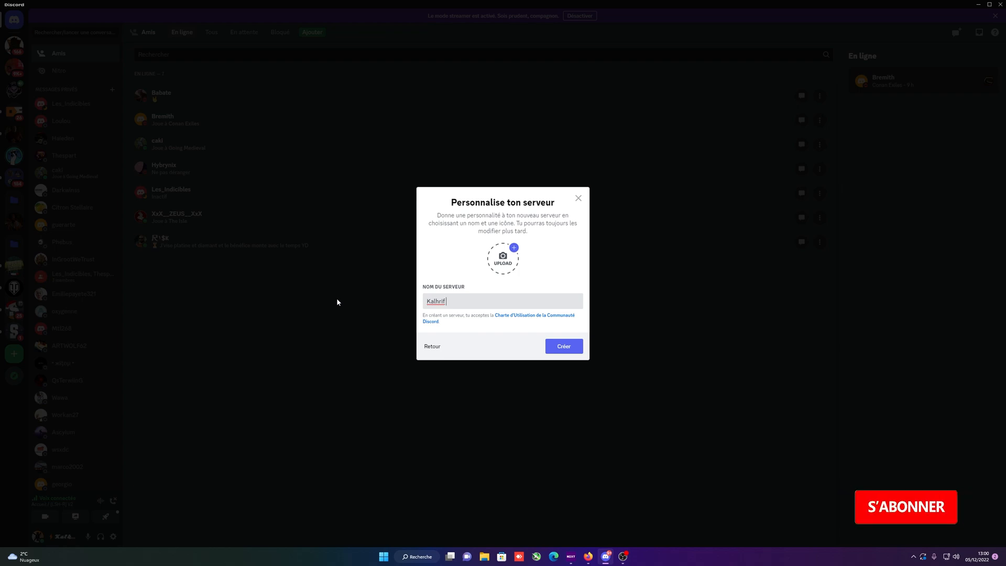
Complete the new server's name as "Kalhrif SERV" and create the server.
{"action": "type", "text": "SERV"}
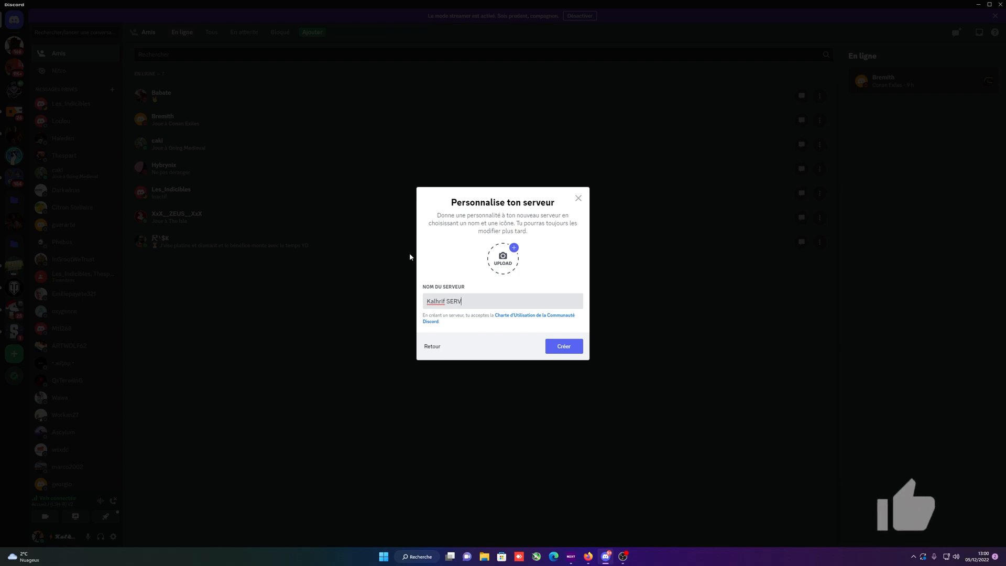
{"action": "left_click", "coordinate": [550, 349]}
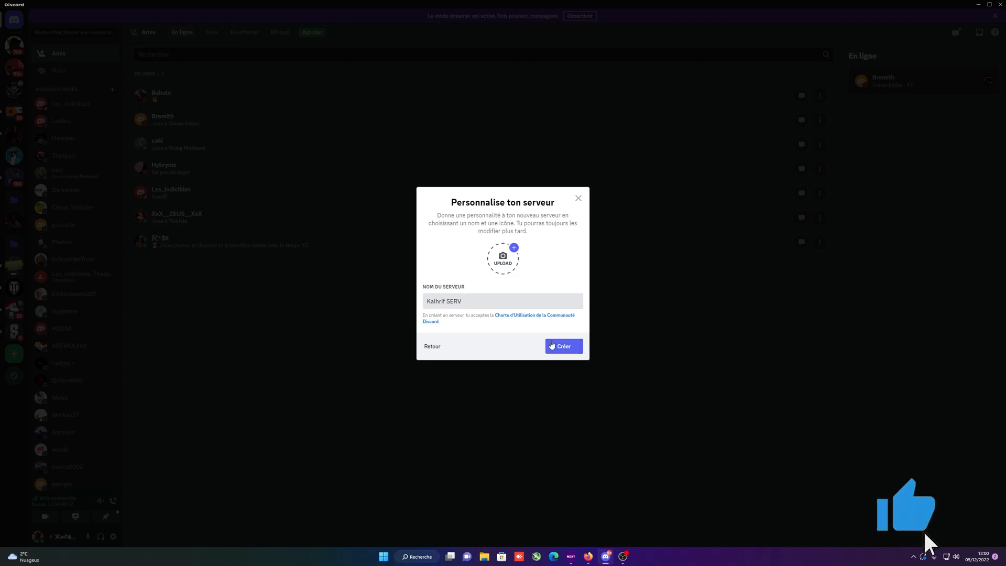
{"action": "left_click", "coordinate": [566, 348]}
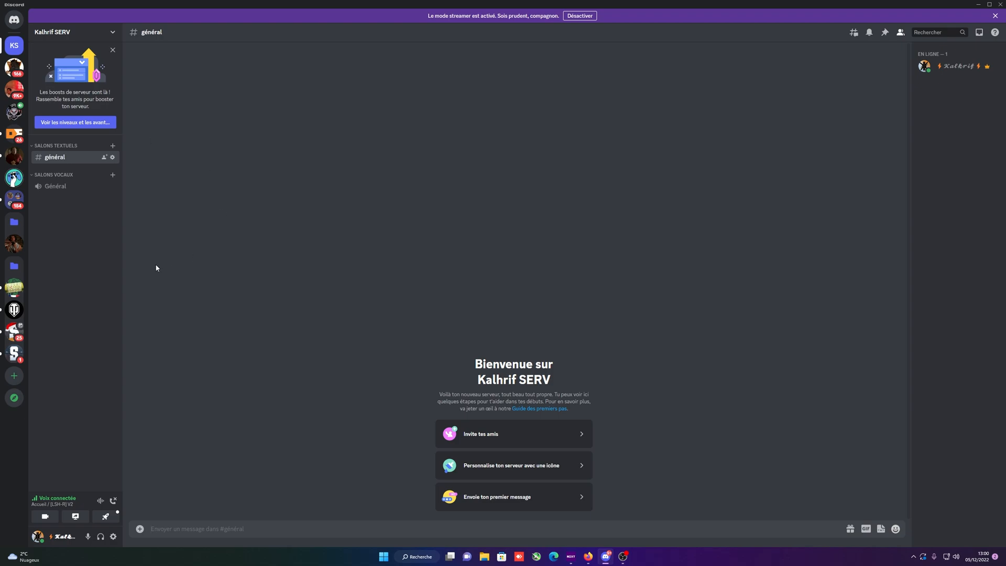
Create a new role in the server settings and name it "Menbre".
{"action": "left_click", "coordinate": [65, 31]}
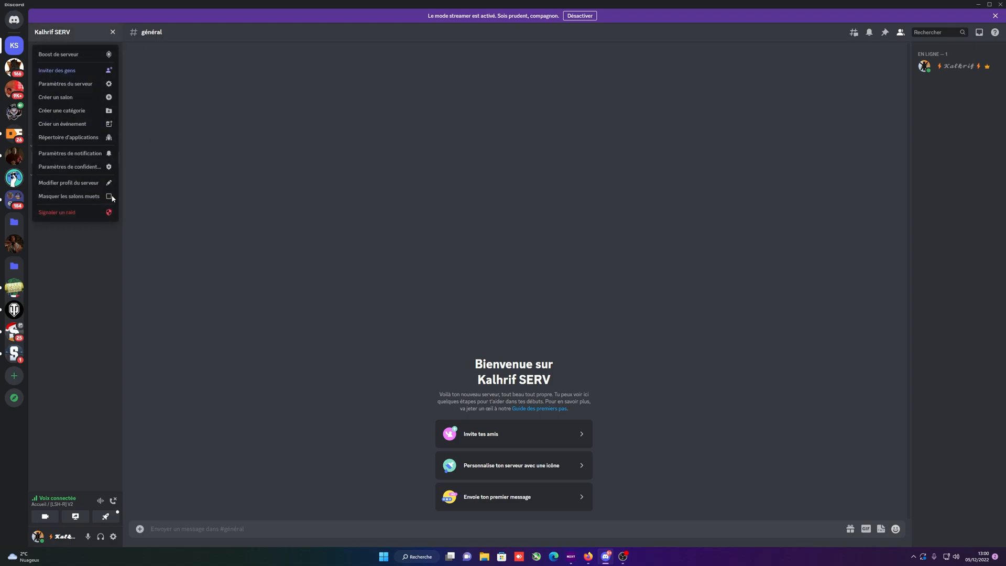
{"action": "left_click", "coordinate": [63, 85]}
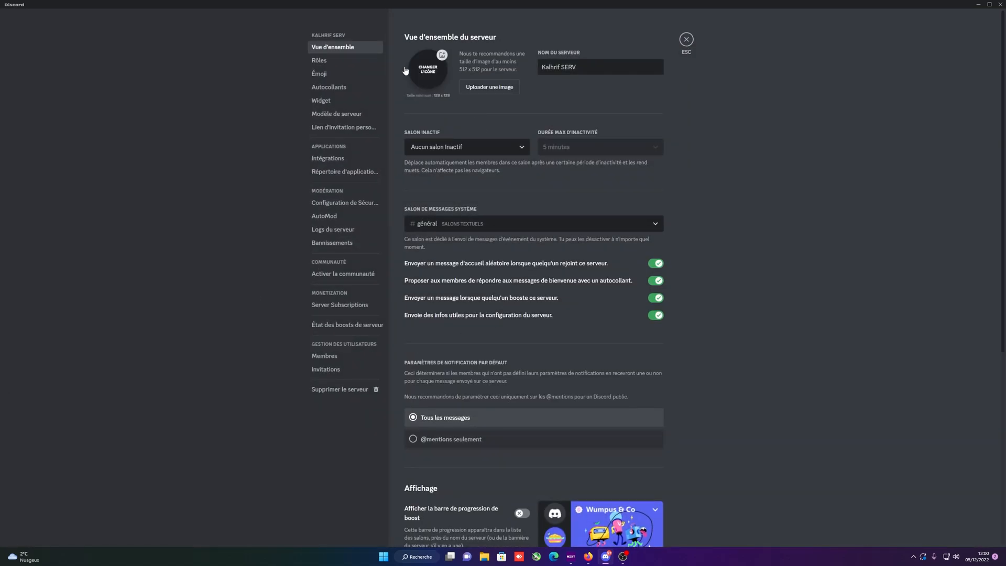
{"action": "left_click", "coordinate": [326, 61]}
{"action": "left_click", "coordinate": [534, 195]}
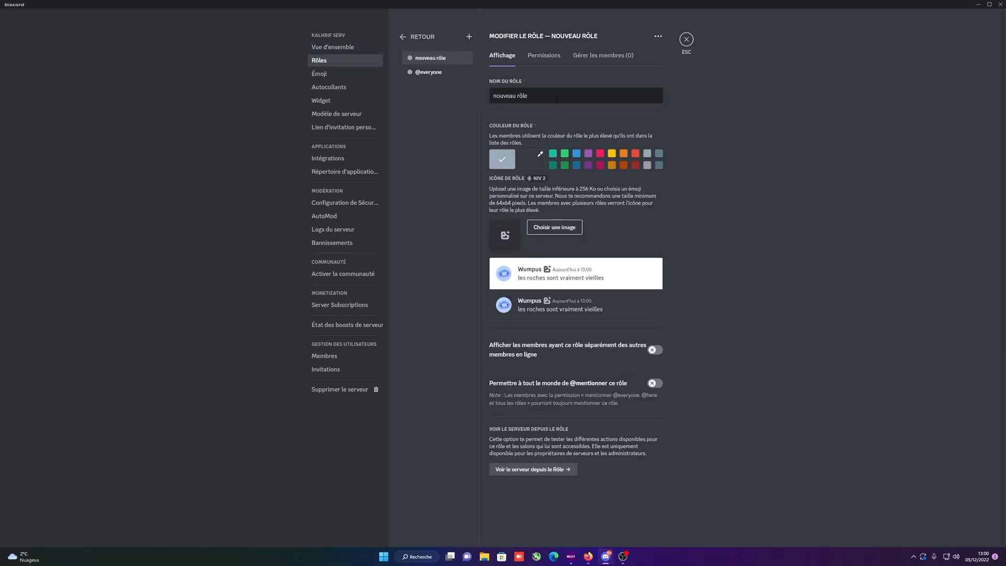
{"action": "type", "text": "NOu"}
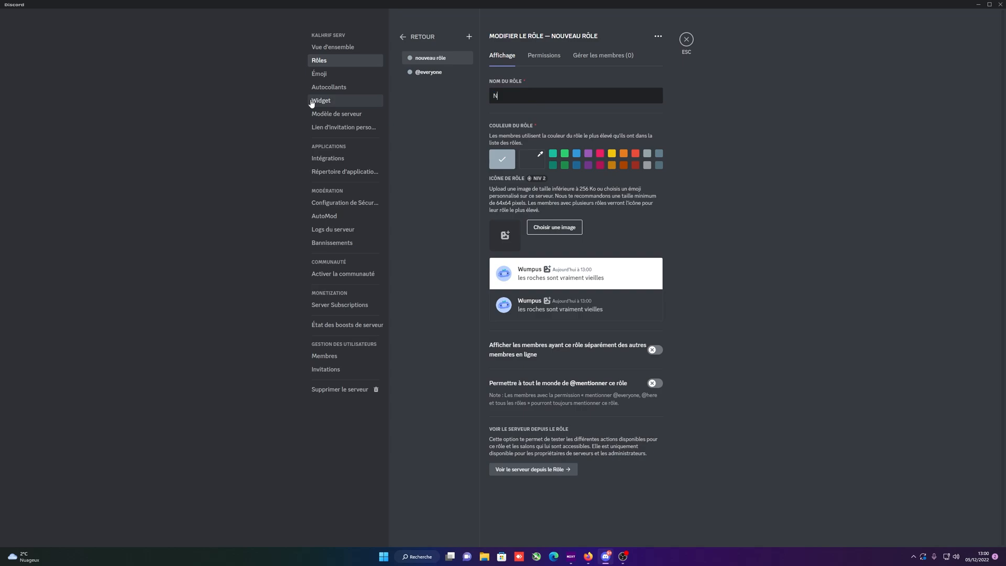
{"action": "key", "text": "BackSpace"}
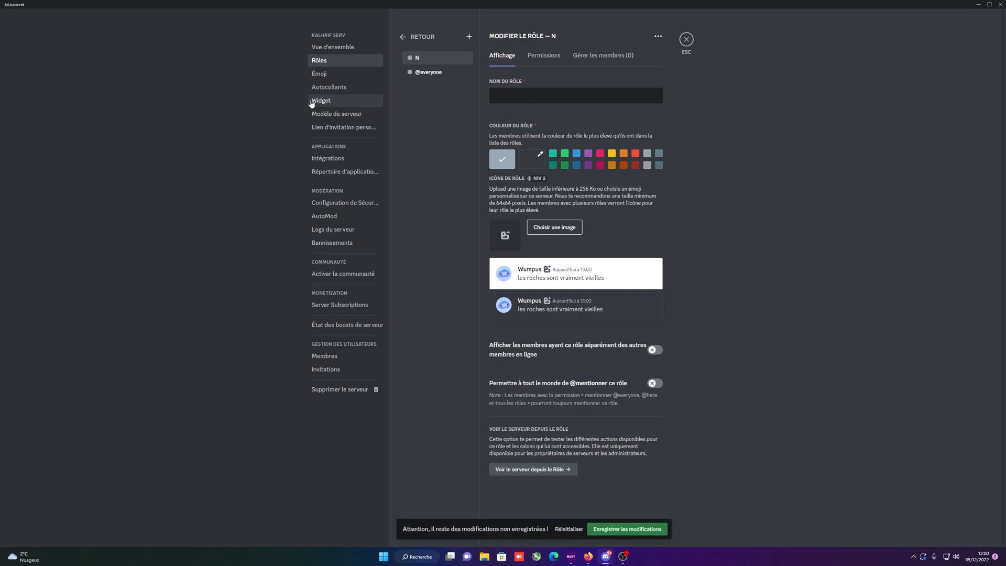
{"action": "type", "text": "Menbre"}
{"action": "left_click", "coordinate": [552, 153]}
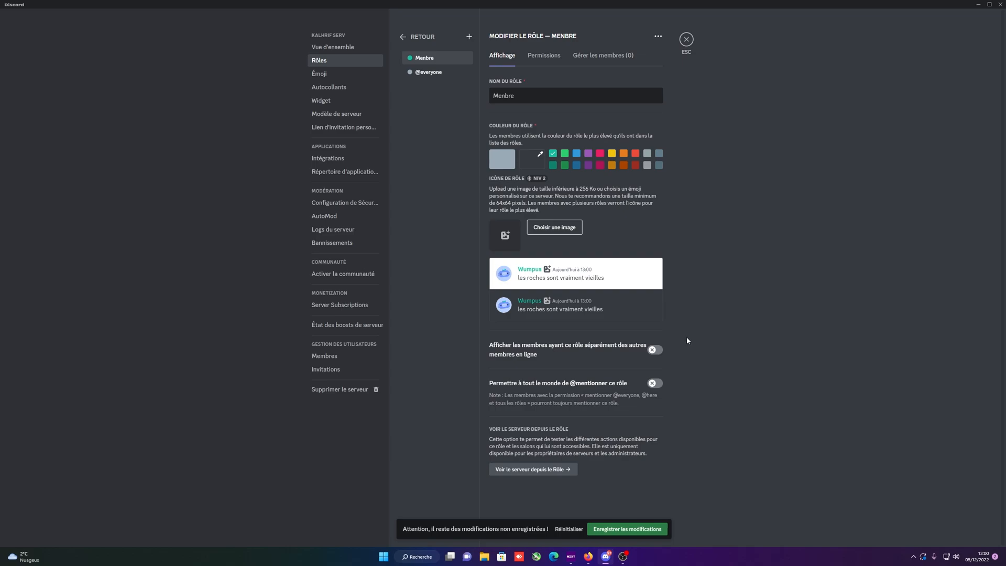
{"action": "left_click", "coordinate": [653, 351]}
{"action": "left_click", "coordinate": [657, 383]}
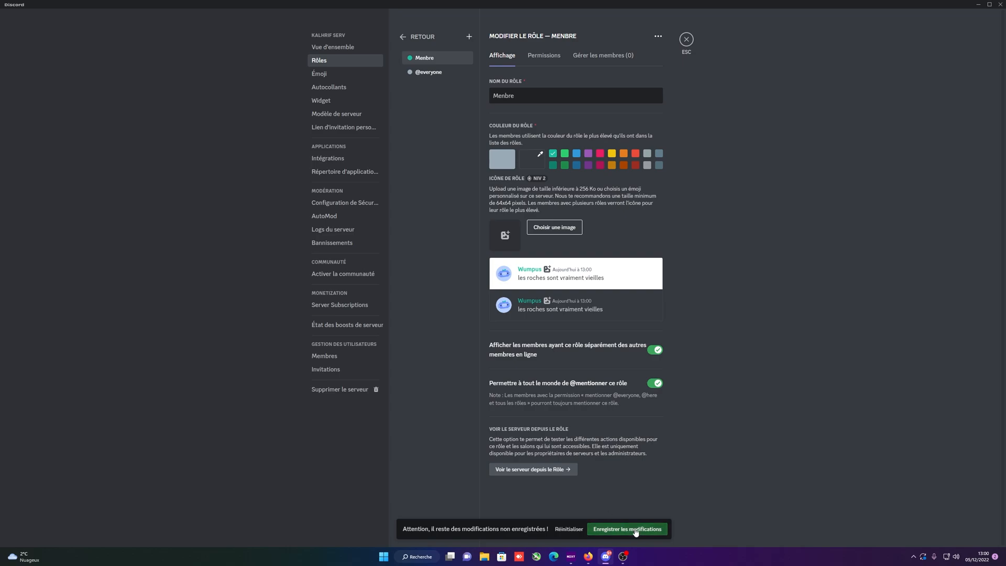
{"action": "left_click", "coordinate": [544, 55]}
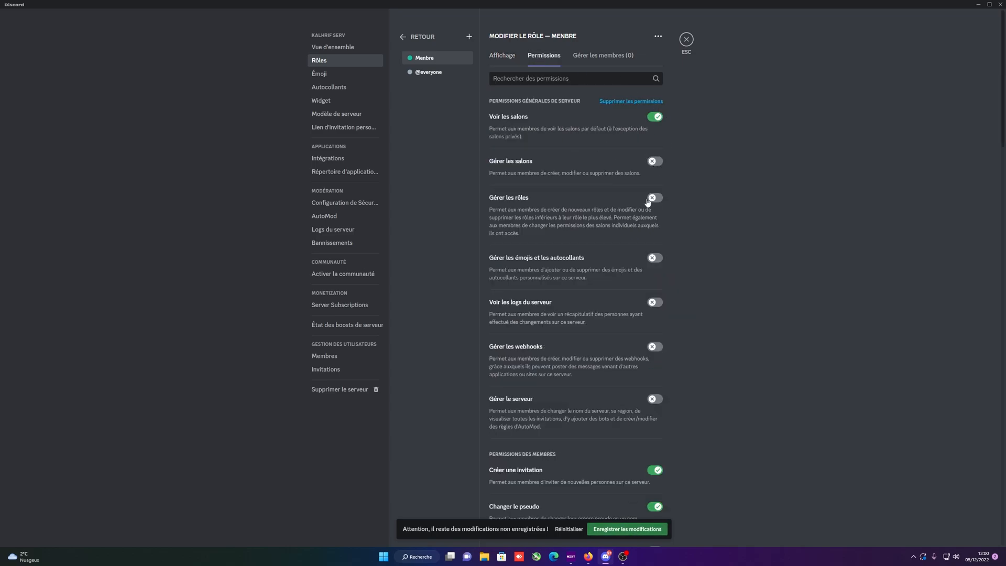
{"action": "scroll", "coordinate": [650, 275], "scroll_direction": "down", "scroll_amount": 1}
{"action": "scroll", "coordinate": [651, 364], "scroll_direction": "down", "scroll_amount": 4}
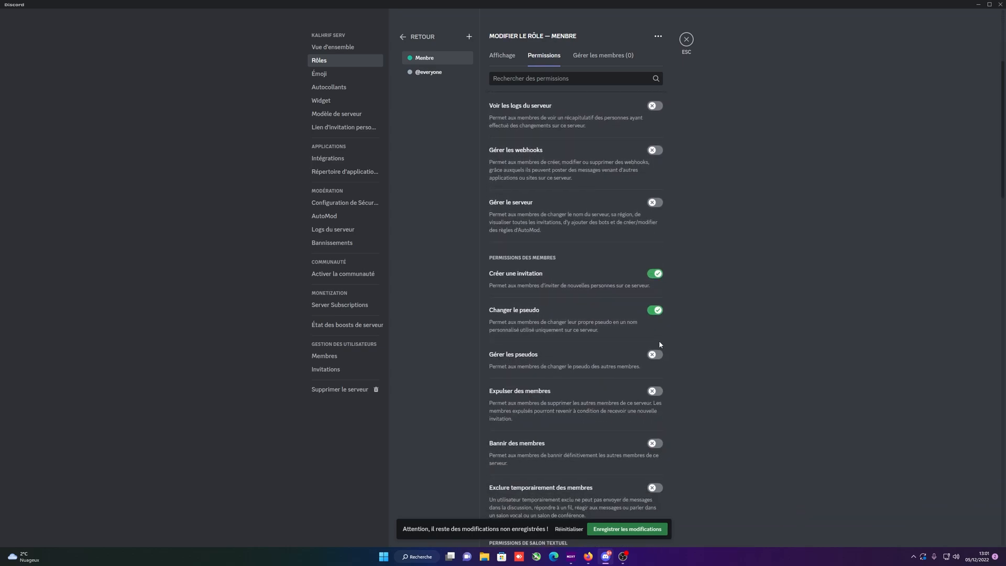
{"action": "scroll", "coordinate": [658, 341], "scroll_direction": "down", "scroll_amount": 3}
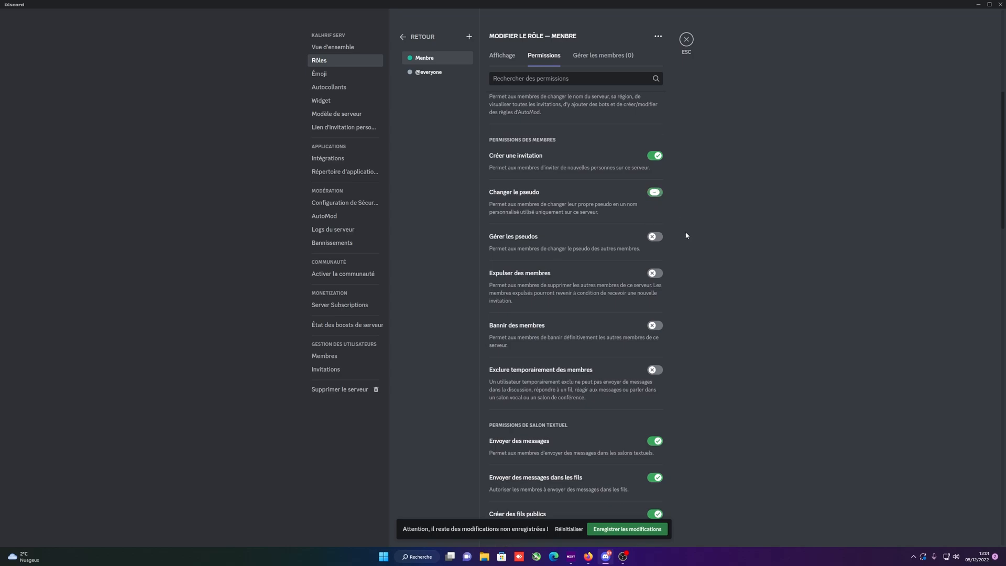
{"action": "scroll", "coordinate": [675, 265], "scroll_direction": "down", "scroll_amount": 2}
{"action": "scroll", "coordinate": [650, 178], "scroll_direction": "down", "scroll_amount": 3}
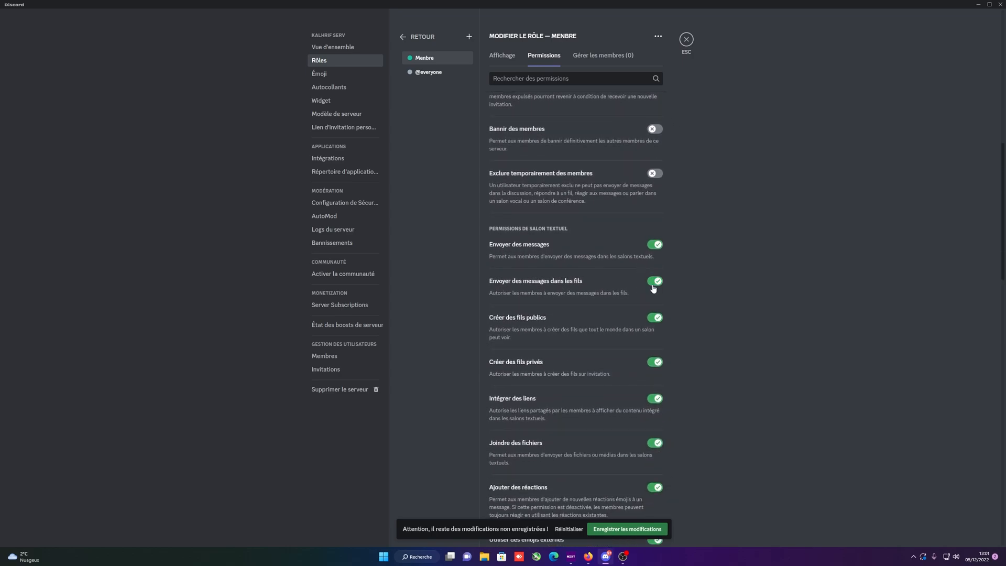
{"action": "scroll", "coordinate": [649, 294], "scroll_direction": "down", "scroll_amount": 1}
{"action": "scroll", "coordinate": [654, 298], "scroll_direction": "down", "scroll_amount": 3}
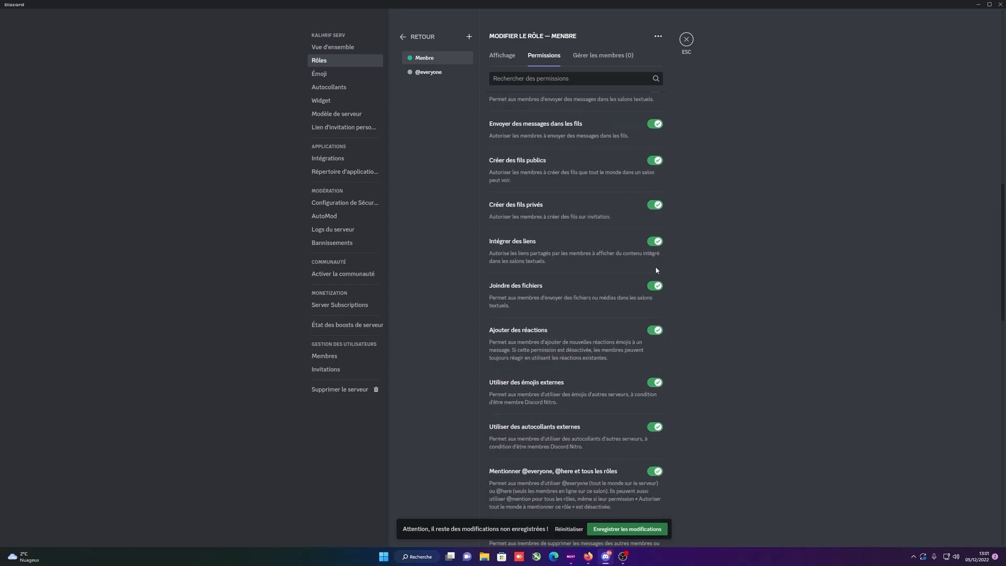
{"action": "left_click", "coordinate": [656, 242]}
{"action": "scroll", "coordinate": [661, 296], "scroll_direction": "down", "scroll_amount": 1}
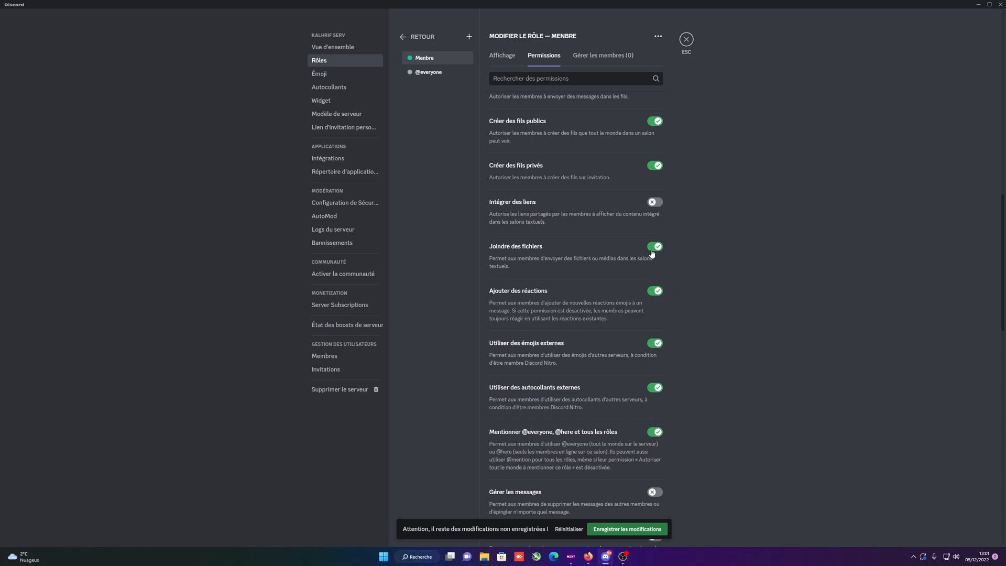
{"action": "scroll", "coordinate": [654, 294], "scroll_direction": "down", "scroll_amount": 3}
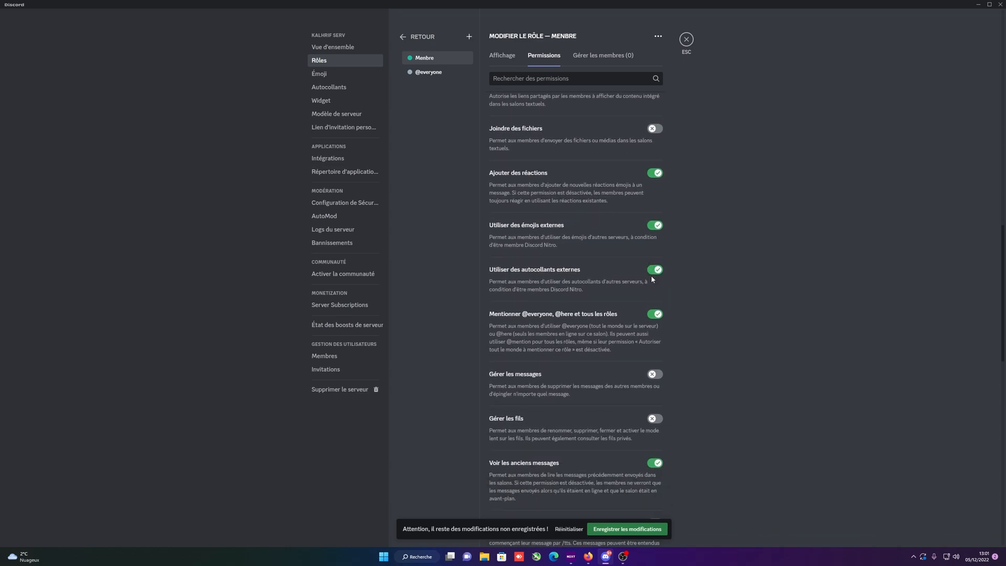
{"action": "scroll", "coordinate": [654, 298], "scroll_direction": "down", "scroll_amount": 1}
{"action": "left_click", "coordinate": [655, 275]}
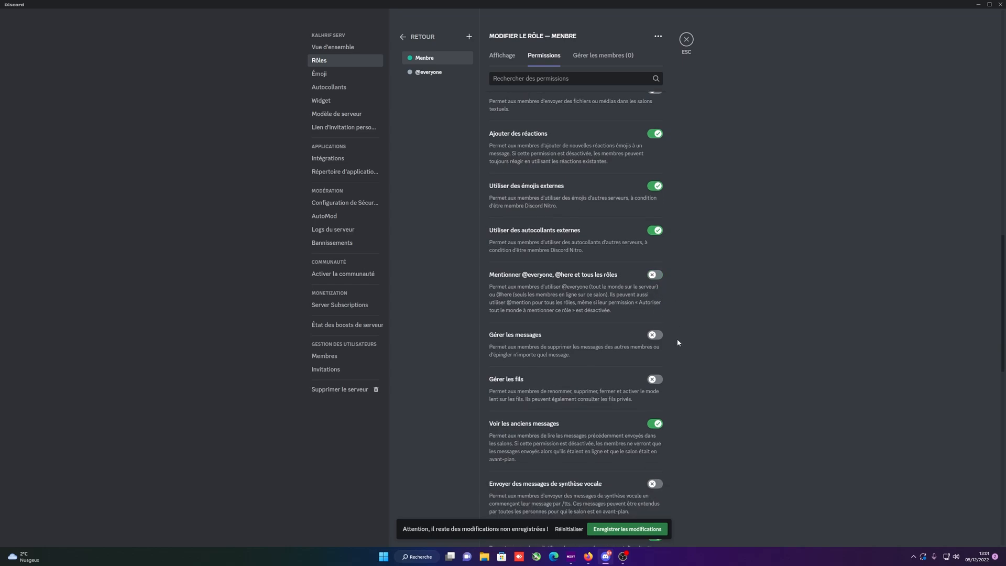
Try disabling the Menbre role's "Utiliser les commandes de l'application" and "Vidéo" permissions, restoring each one.
{"action": "scroll", "coordinate": [662, 351], "scroll_direction": "down", "scroll_amount": 2}
{"action": "scroll", "coordinate": [661, 351], "scroll_direction": "down", "scroll_amount": 4}
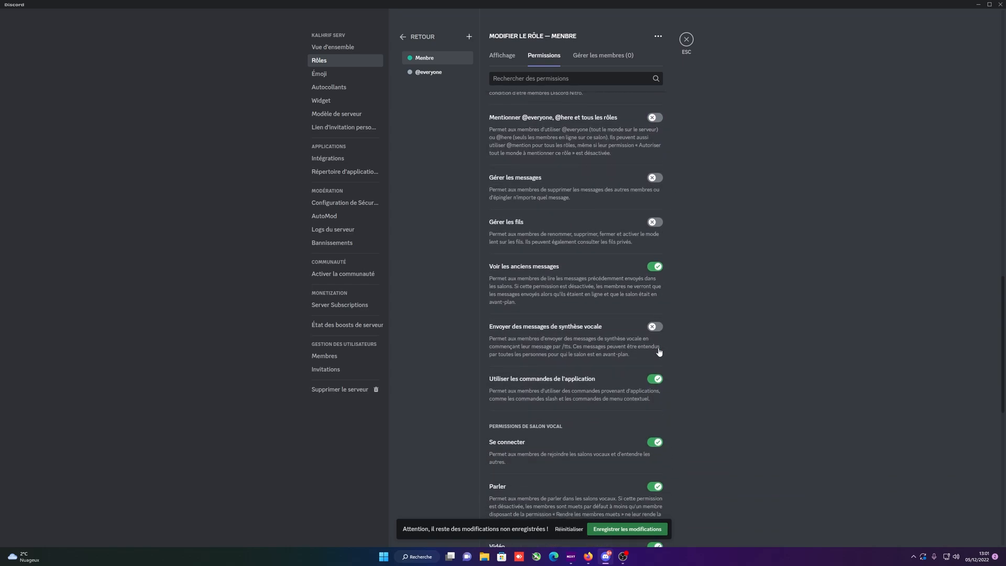
{"action": "left_click", "coordinate": [653, 301]}
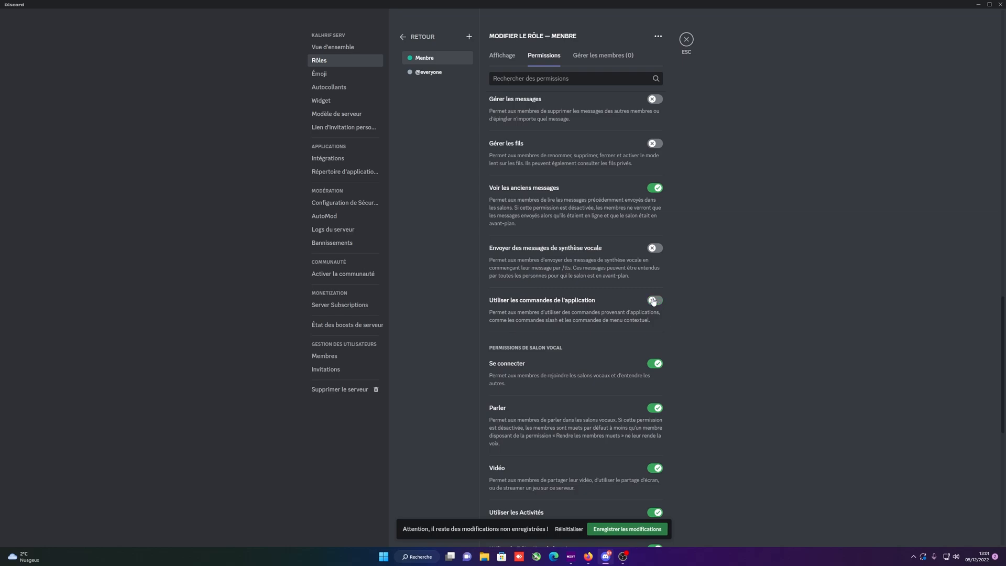
{"action": "scroll", "coordinate": [653, 301], "scroll_direction": "down", "scroll_amount": 2}
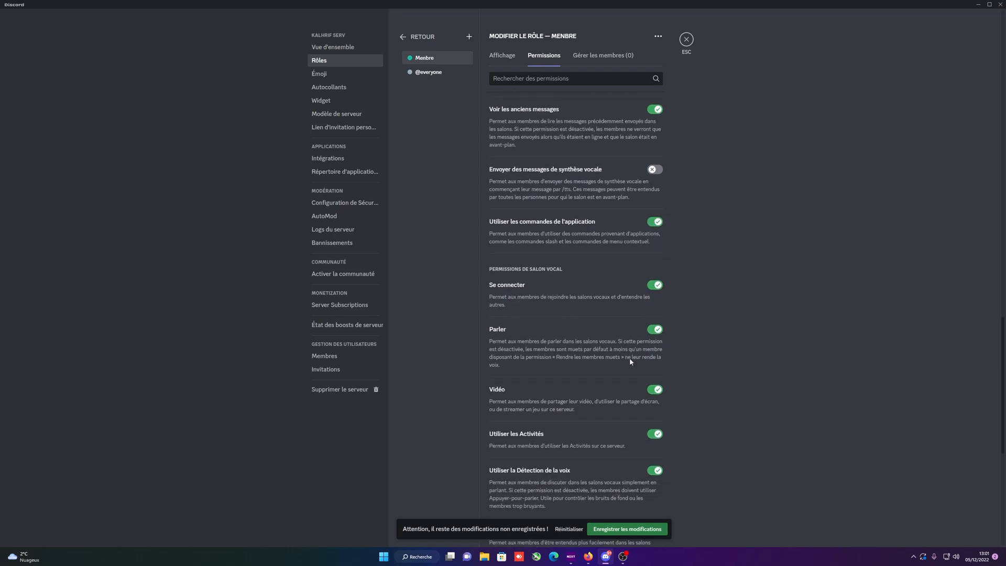
{"action": "scroll", "coordinate": [628, 359], "scroll_direction": "down", "scroll_amount": 1}
{"action": "scroll", "coordinate": [641, 359], "scroll_direction": "down", "scroll_amount": 2}
{"action": "left_click", "coordinate": [653, 274]}
{"action": "left_click", "coordinate": [654, 274]}
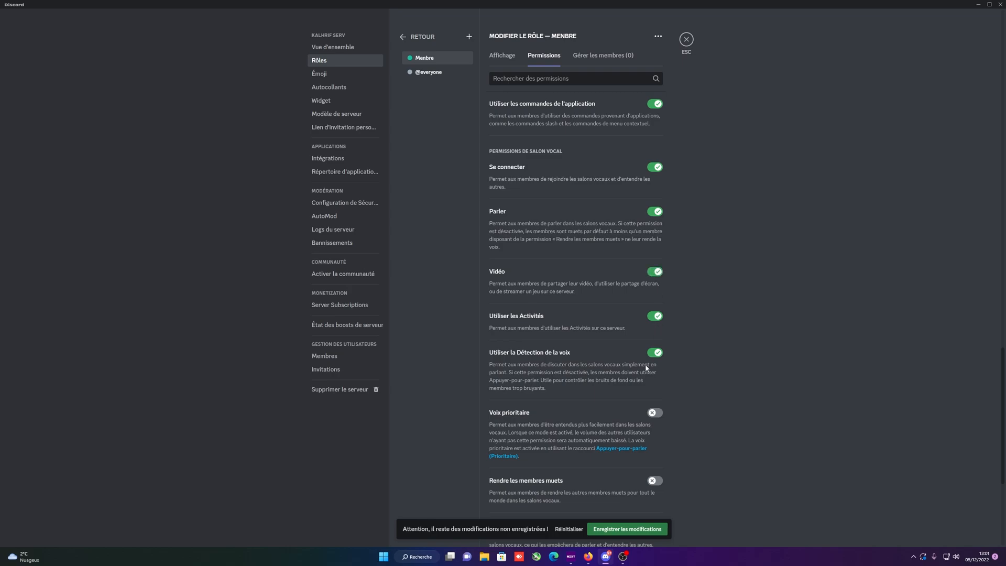
Save the display and permission changes made to the Menbre role.
{"action": "scroll", "coordinate": [656, 416], "scroll_direction": "down", "scroll_amount": 6}
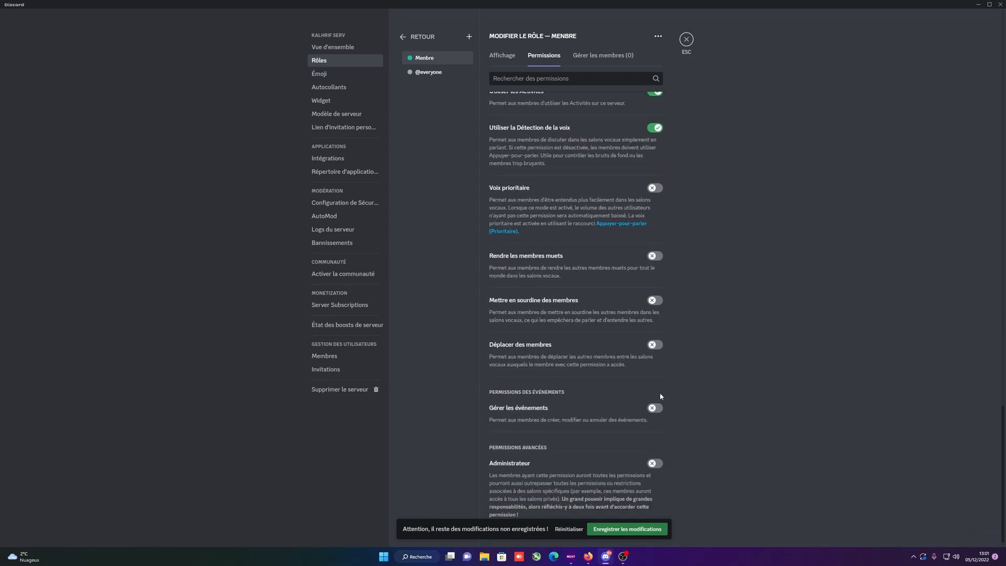
{"action": "left_click", "coordinate": [645, 529]}
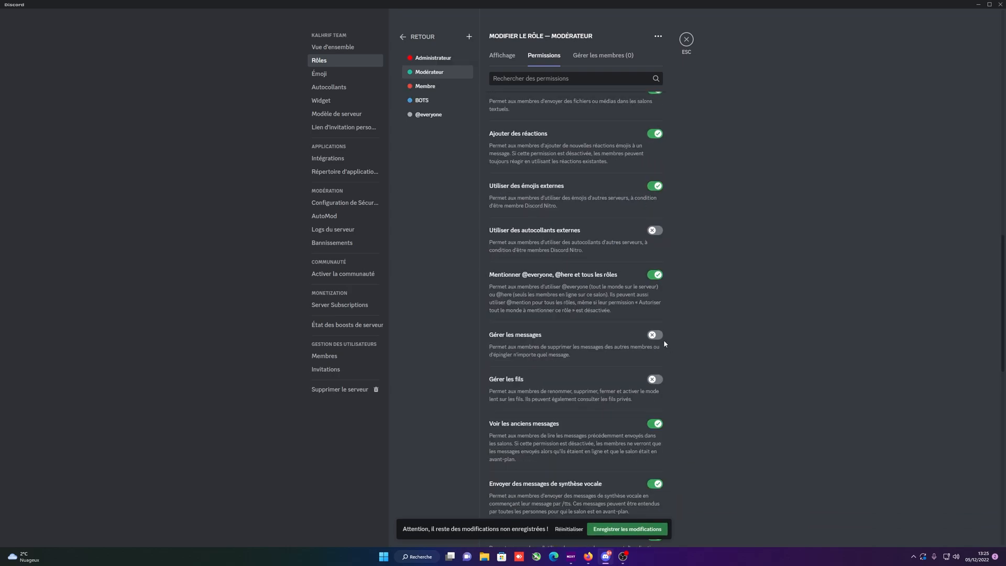
Allow the Modérateur role to manage messages and threads, create private and public threads, and send messages in threads.
{"action": "left_click", "coordinate": [655, 335]}
{"action": "left_click", "coordinate": [654, 378]}
{"action": "scroll", "coordinate": [717, 290], "scroll_direction": "up", "scroll_amount": 3}
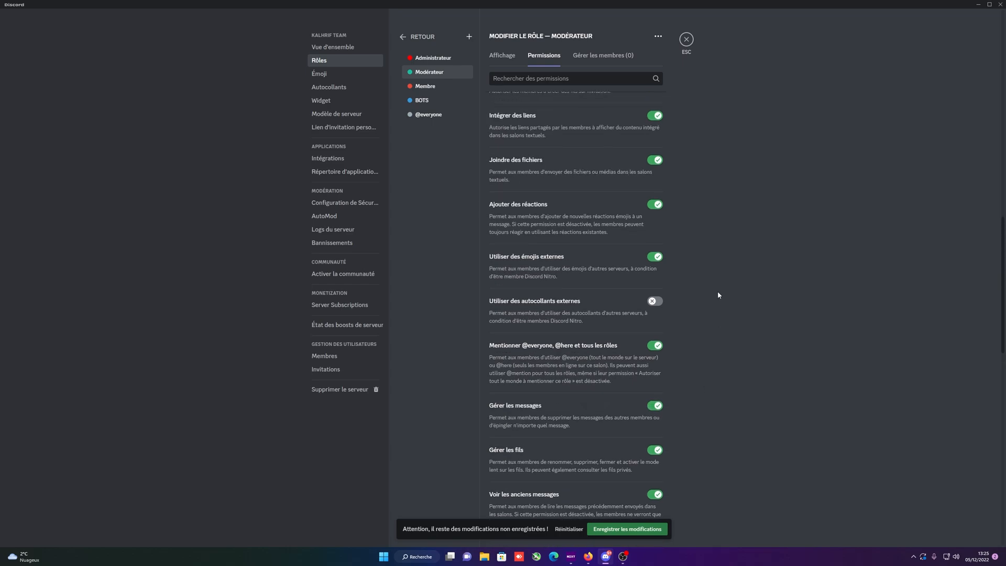
{"action": "scroll", "coordinate": [649, 343], "scroll_direction": "up", "scroll_amount": 4}
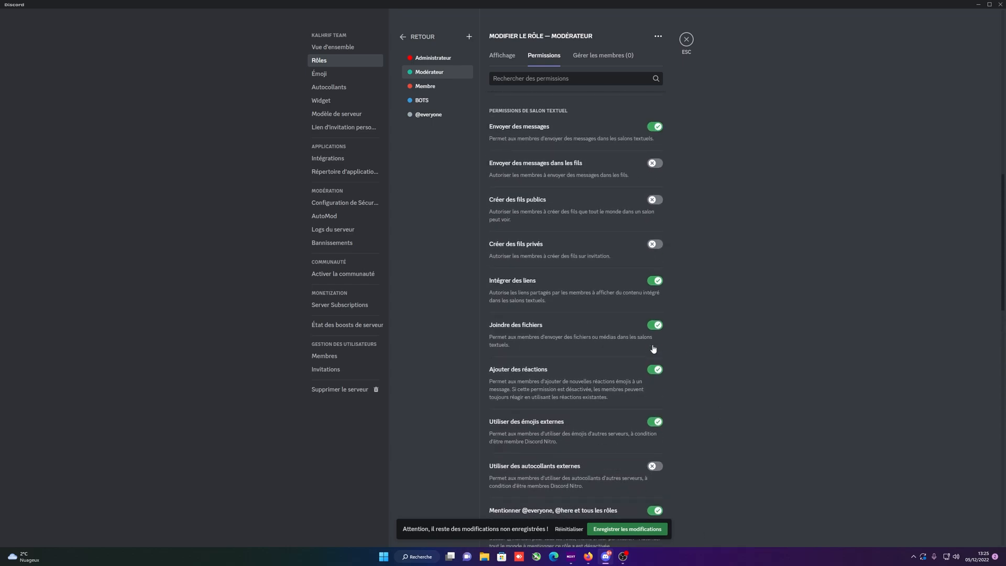
{"action": "left_click", "coordinate": [653, 284]}
{"action": "left_click", "coordinate": [654, 239]}
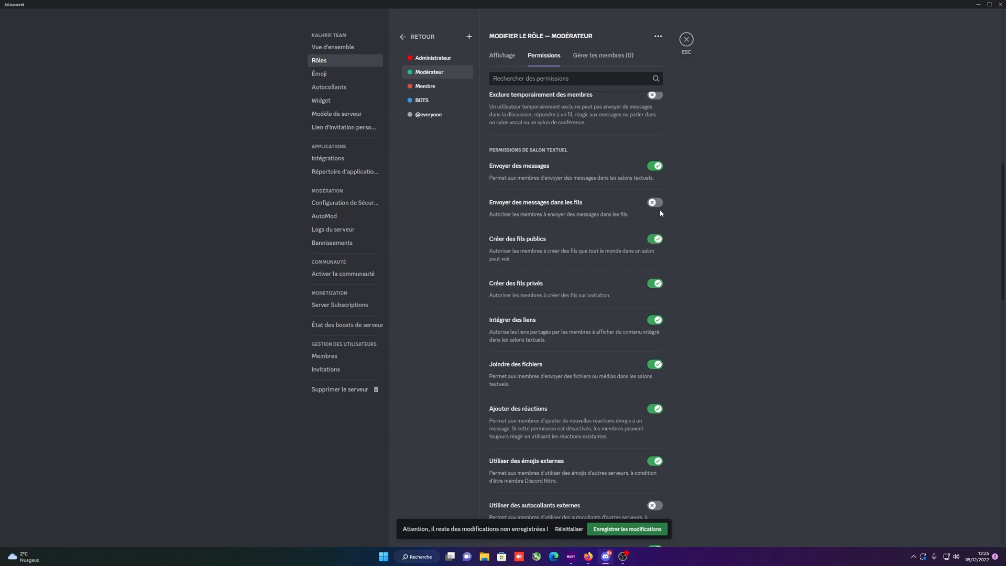
{"action": "left_click", "coordinate": [660, 207]}
Enable "Bannir des membres", "Exclure temporairement des membres" and "Gérer les pseudos" for the Modérateur role.
{"action": "scroll", "coordinate": [676, 225], "scroll_direction": "up", "scroll_amount": 4}
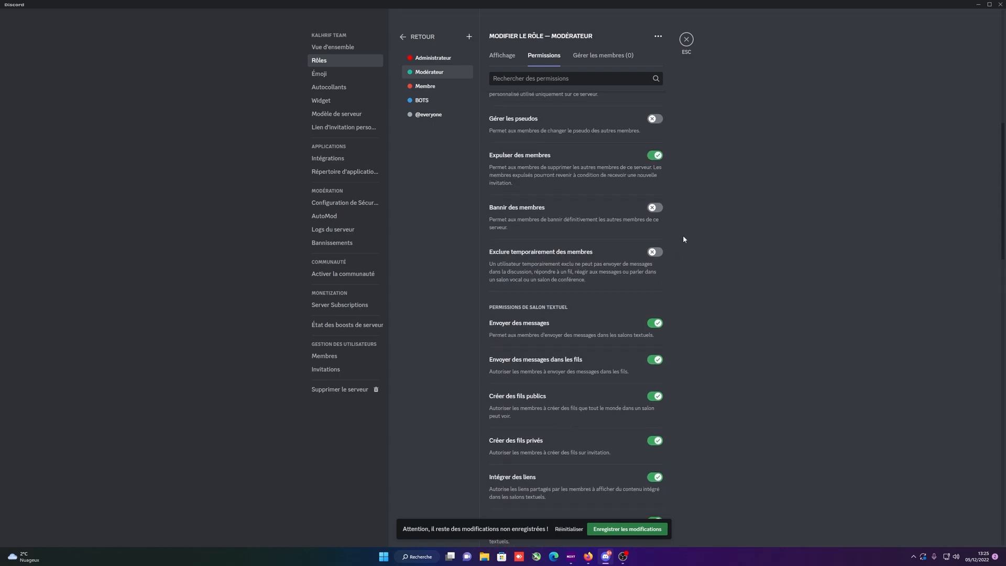
{"action": "left_click", "coordinate": [655, 208]}
{"action": "left_click", "coordinate": [655, 252]}
{"action": "scroll", "coordinate": [664, 228], "scroll_direction": "up", "scroll_amount": 2}
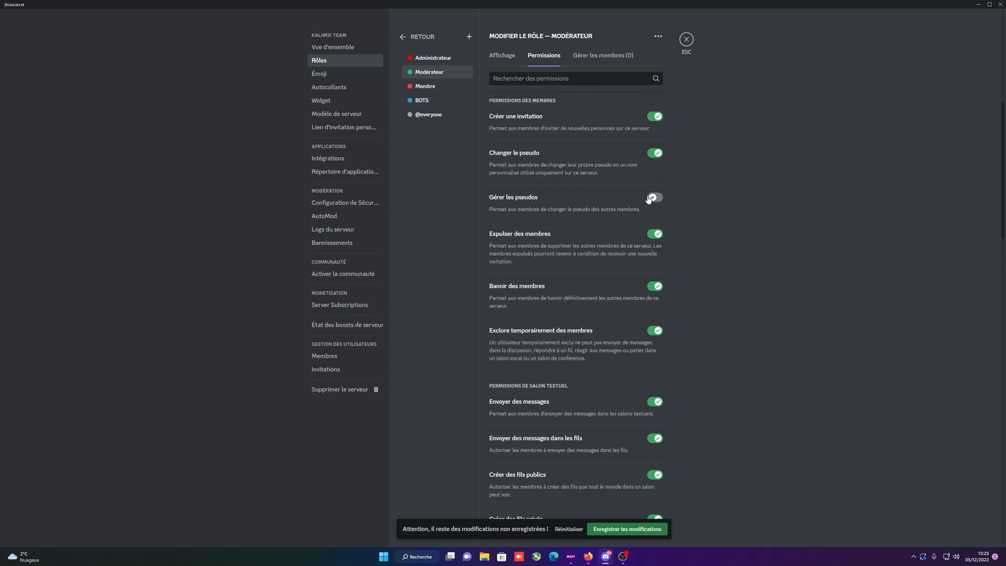
{"action": "scroll", "coordinate": [675, 233], "scroll_direction": "up", "scroll_amount": 3}
{"action": "left_click", "coordinate": [654, 315]}
Enable "Gérer les rôles" for the Modérateur role, leave "Gérer le serveur" off, and save the changes.
{"action": "scroll", "coordinate": [687, 285], "scroll_direction": "up", "scroll_amount": 4}
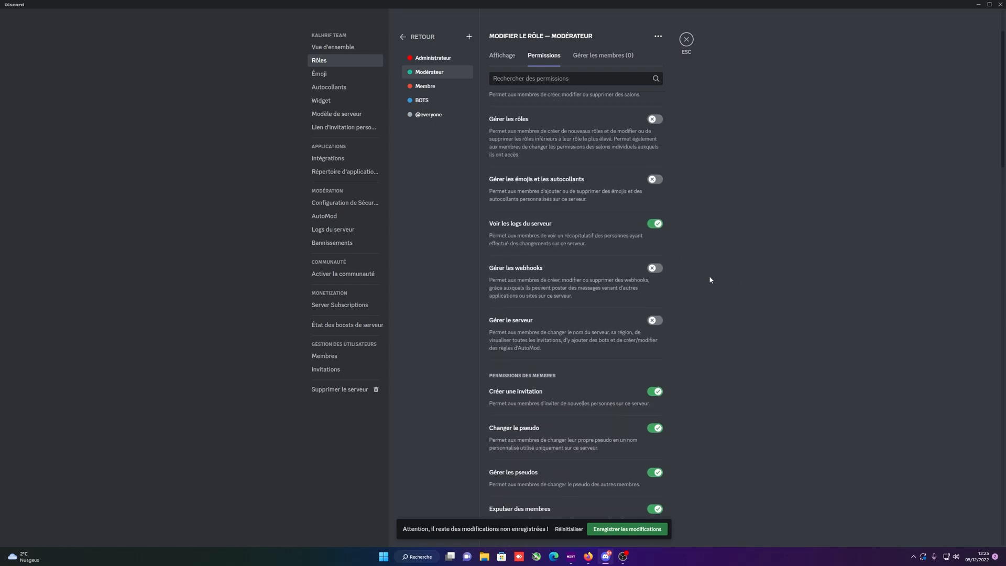
{"action": "left_click", "coordinate": [653, 321]}
{"action": "left_click", "coordinate": [654, 320]}
{"action": "scroll", "coordinate": [650, 267], "scroll_direction": "up", "scroll_amount": 2}
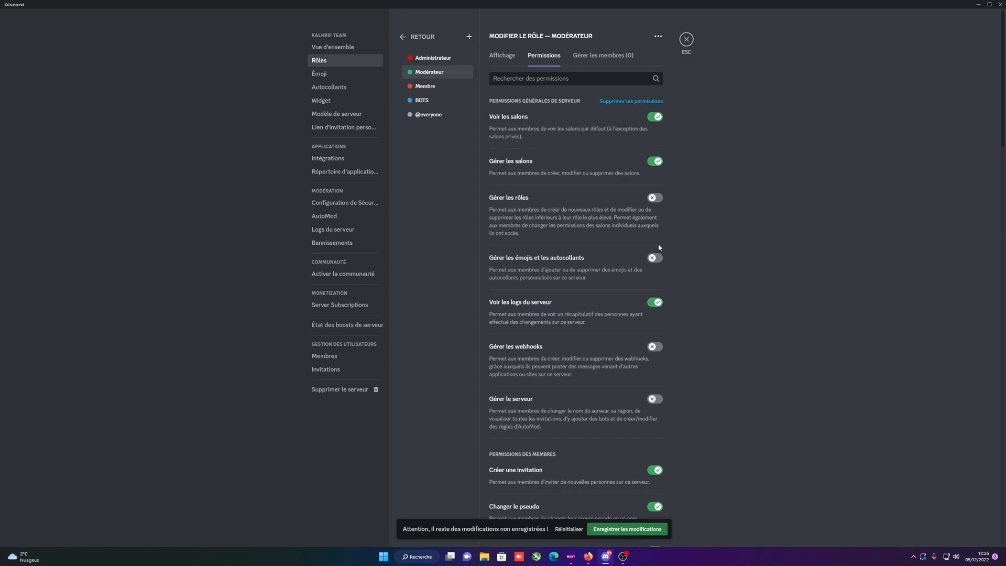
{"action": "left_click", "coordinate": [652, 197]}
{"action": "left_click", "coordinate": [629, 527]}
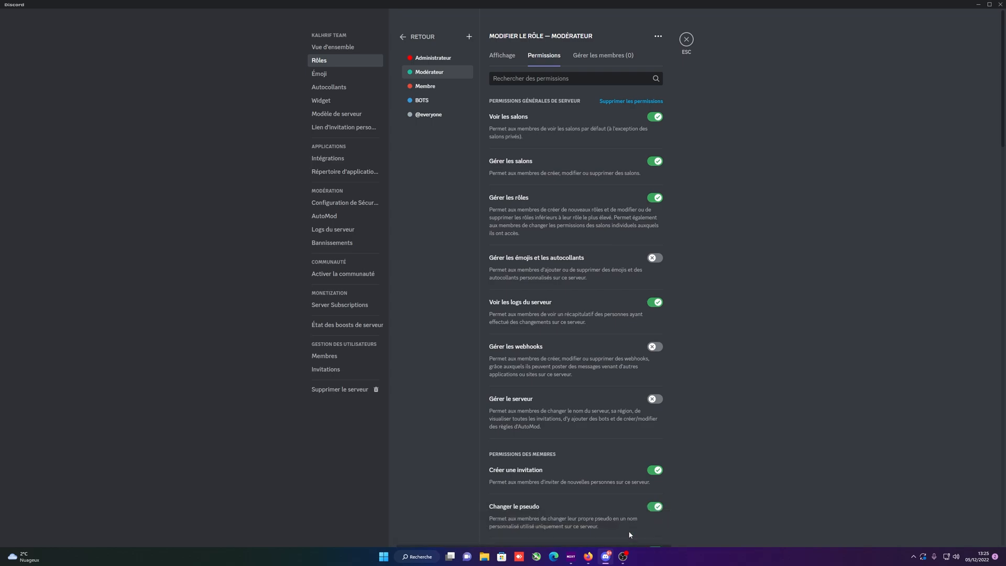
Check the Administrateur role's permissions, down to the advanced permissions.
{"action": "left_click", "coordinate": [433, 58]}
{"action": "scroll", "coordinate": [801, 389], "scroll_direction": "down", "scroll_amount": 1}
{"action": "scroll", "coordinate": [800, 389], "scroll_direction": "down", "scroll_amount": 15}
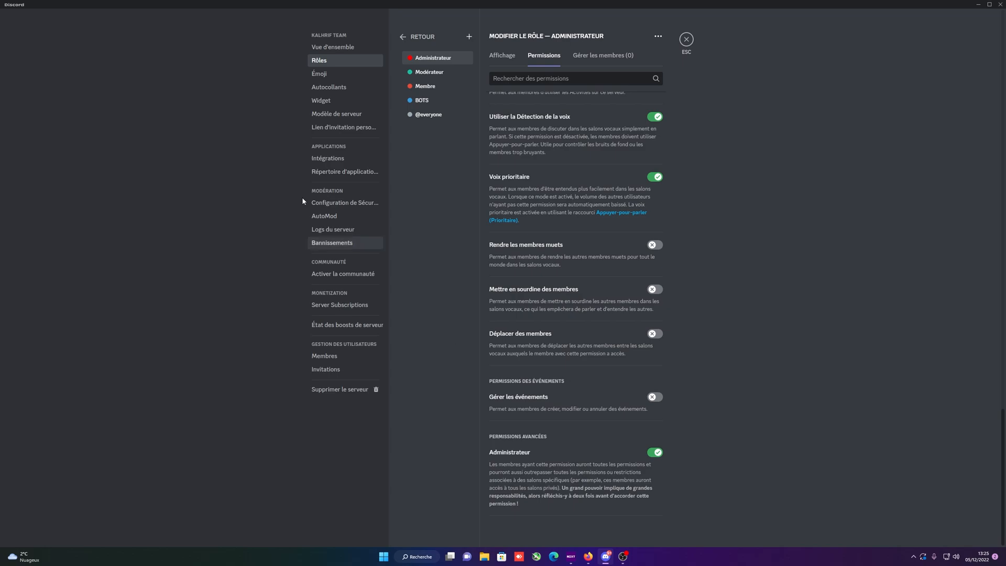
Review the Membre role's advanced, voice channel and text channel permissions.
{"action": "left_click", "coordinate": [439, 87]}
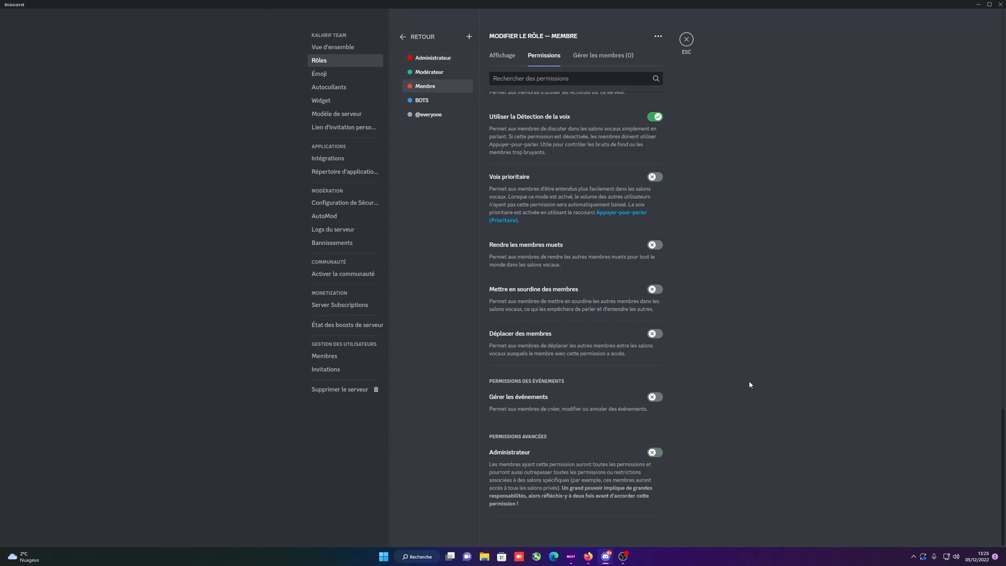
{"action": "scroll", "coordinate": [718, 370], "scroll_direction": "up", "scroll_amount": 3}
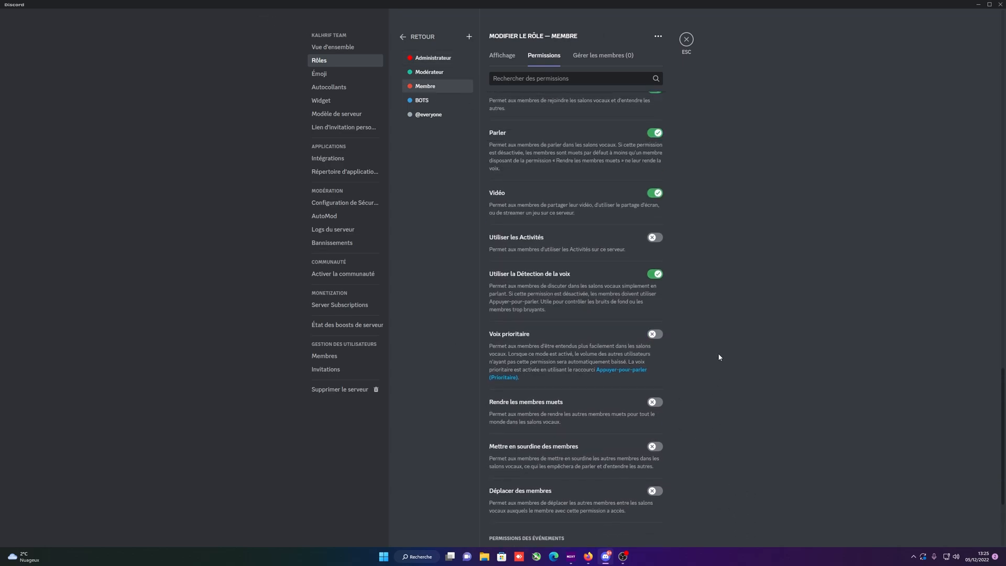
{"action": "scroll", "coordinate": [719, 357], "scroll_direction": "up", "scroll_amount": 1}
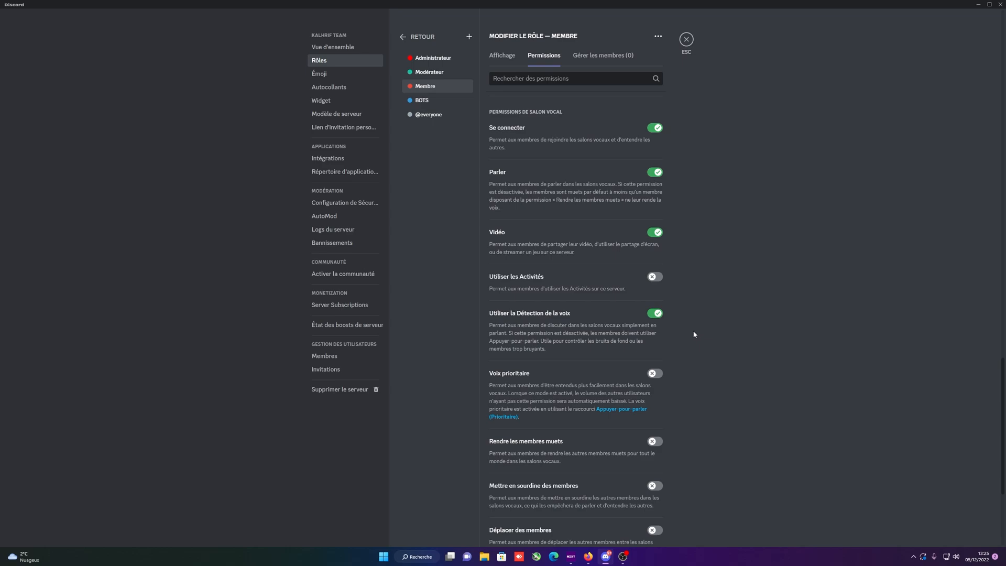
{"action": "scroll", "coordinate": [691, 328], "scroll_direction": "up", "scroll_amount": 3}
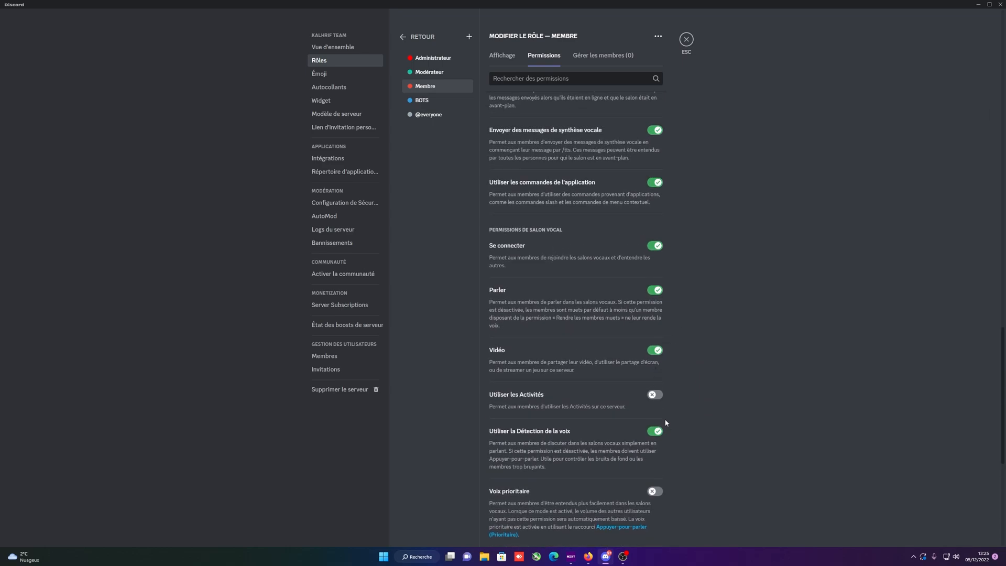
{"action": "scroll", "coordinate": [644, 393], "scroll_direction": "up", "scroll_amount": 10}
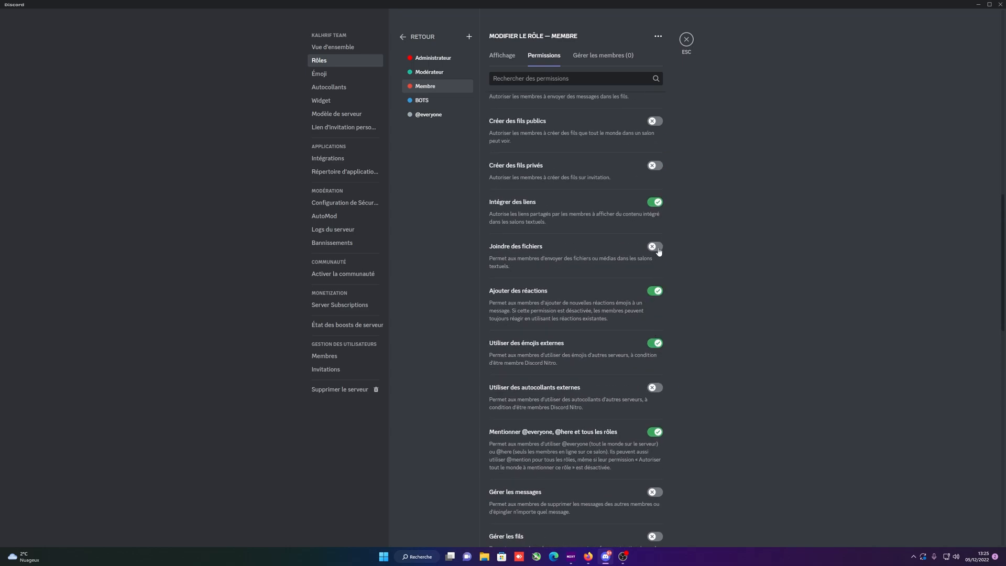
{"action": "left_click", "coordinate": [655, 202]}
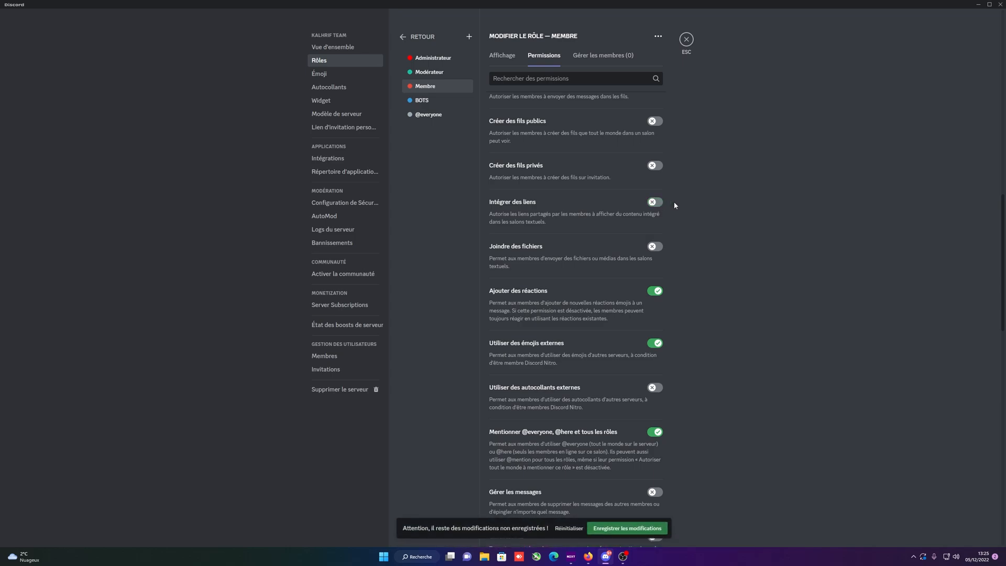
{"action": "scroll", "coordinate": [674, 202], "scroll_direction": "up", "scroll_amount": 1}
{"action": "left_click", "coordinate": [656, 242]}
Examine which text channel, member and general server permissions are granted to the Membre role.
{"action": "scroll", "coordinate": [683, 247], "scroll_direction": "up", "scroll_amount": 2}
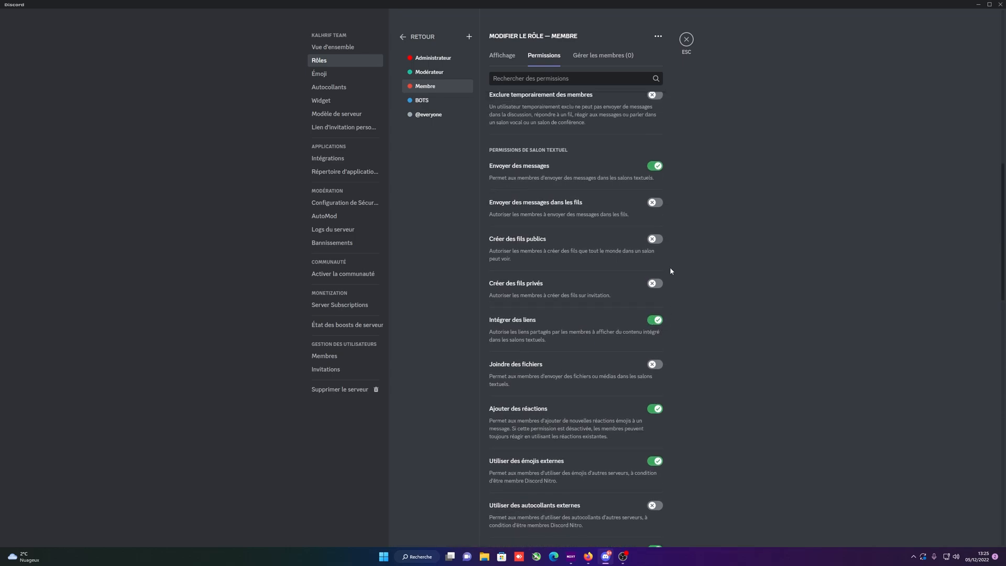
{"action": "scroll", "coordinate": [642, 231], "scroll_direction": "up", "scroll_amount": 2}
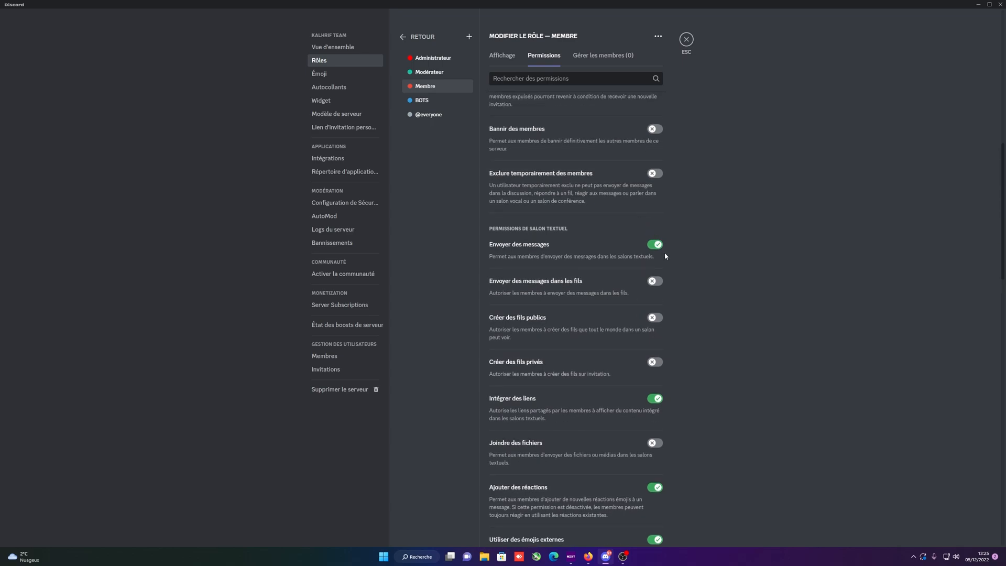
{"action": "scroll", "coordinate": [667, 283], "scroll_direction": "up", "scroll_amount": 3}
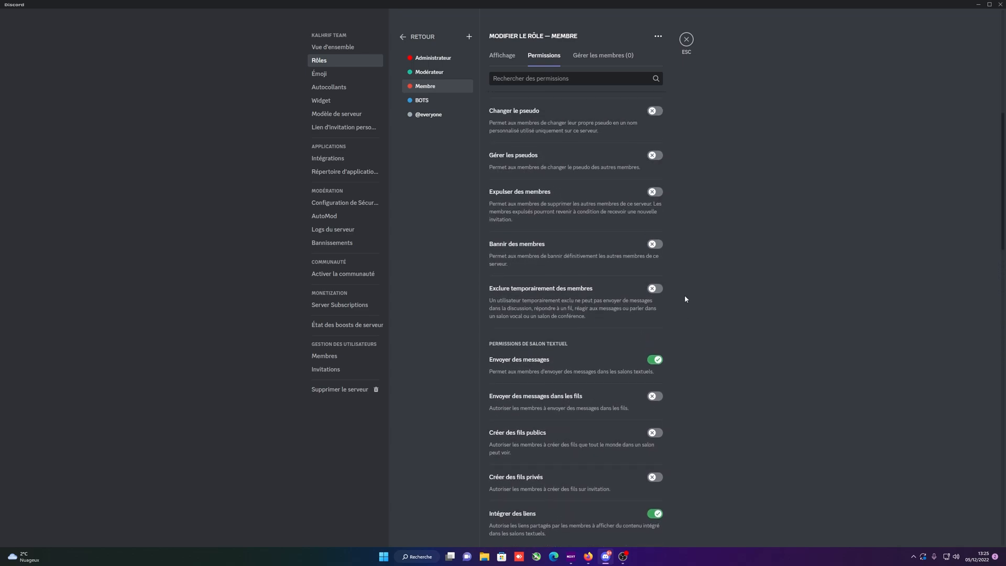
{"action": "scroll", "coordinate": [665, 206], "scroll_direction": "up", "scroll_amount": 3}
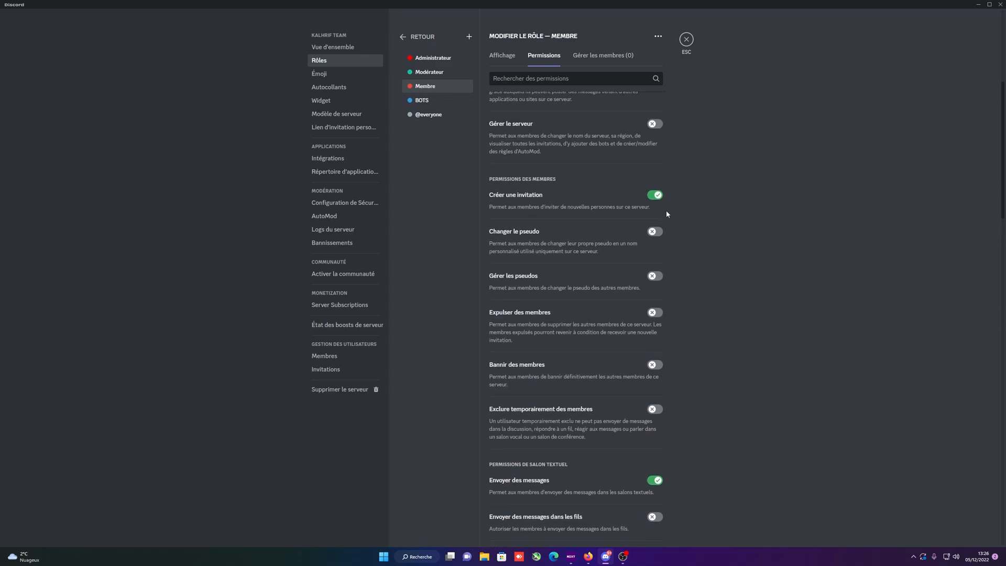
{"action": "scroll", "coordinate": [628, 217], "scroll_direction": "up", "scroll_amount": 4}
{"action": "scroll", "coordinate": [631, 221], "scroll_direction": "up", "scroll_amount": 3}
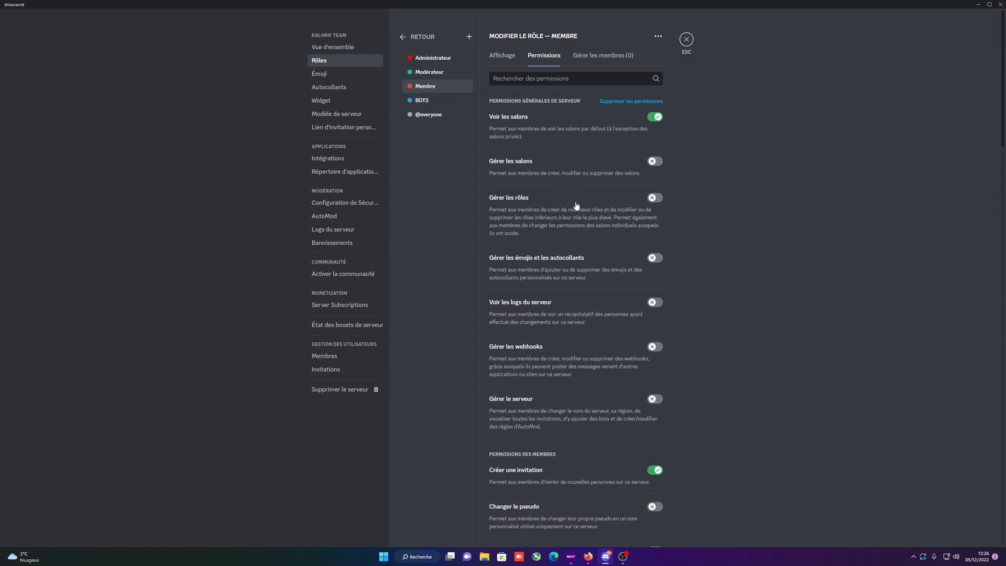
{"action": "scroll", "coordinate": [608, 325], "scroll_direction": "down", "scroll_amount": 20}
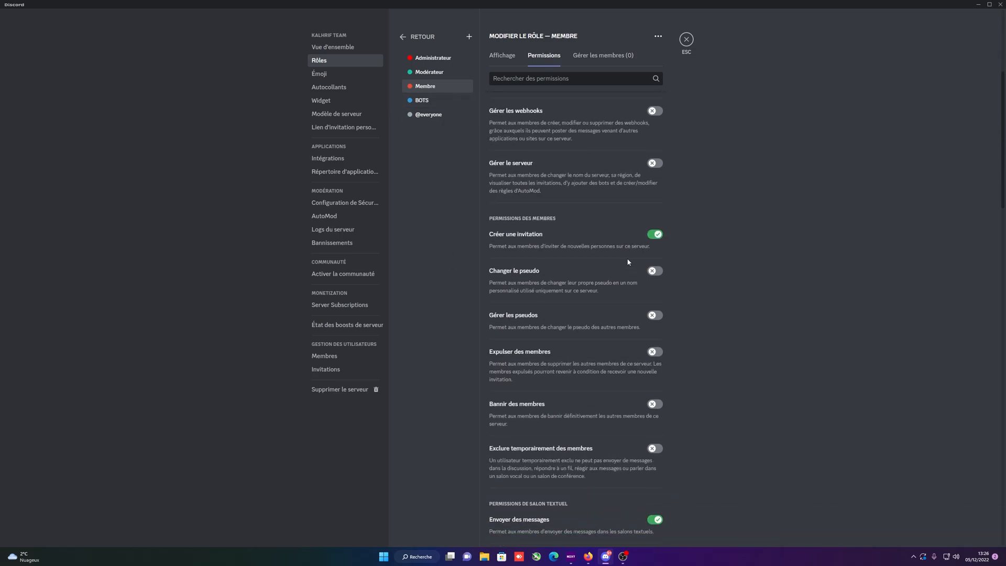
{"action": "scroll", "coordinate": [608, 325], "scroll_direction": "down", "scroll_amount": 10}
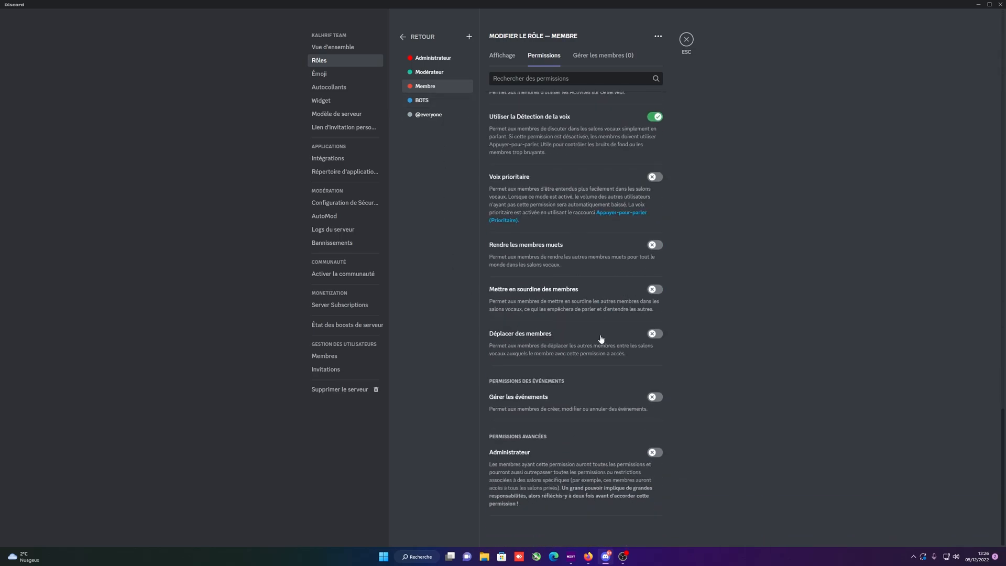
{"action": "left_click", "coordinate": [427, 114]}
{"action": "scroll", "coordinate": [733, 357], "scroll_direction": "up", "scroll_amount": 7}
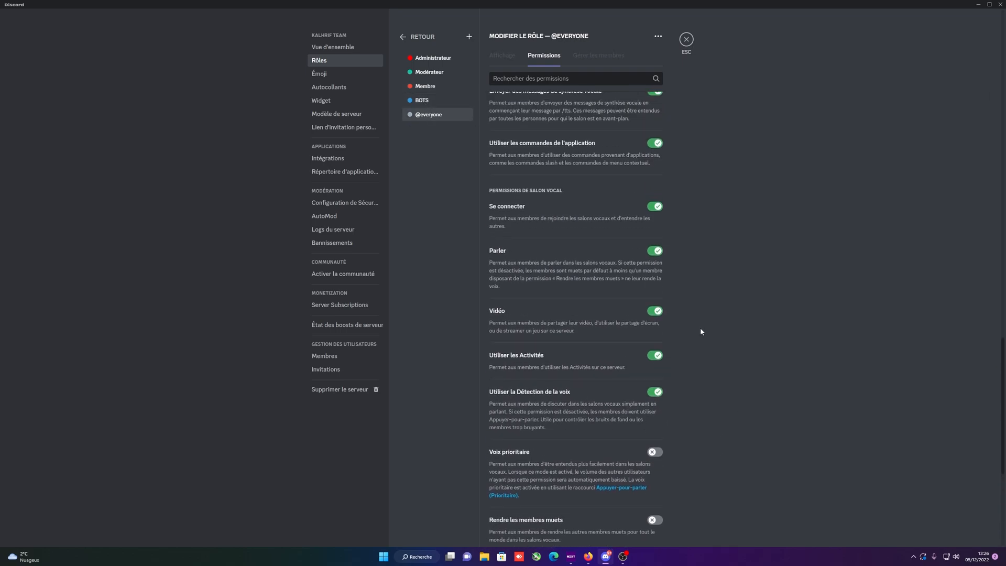
{"action": "left_click", "coordinate": [654, 311]}
{"action": "left_click", "coordinate": [655, 392]}
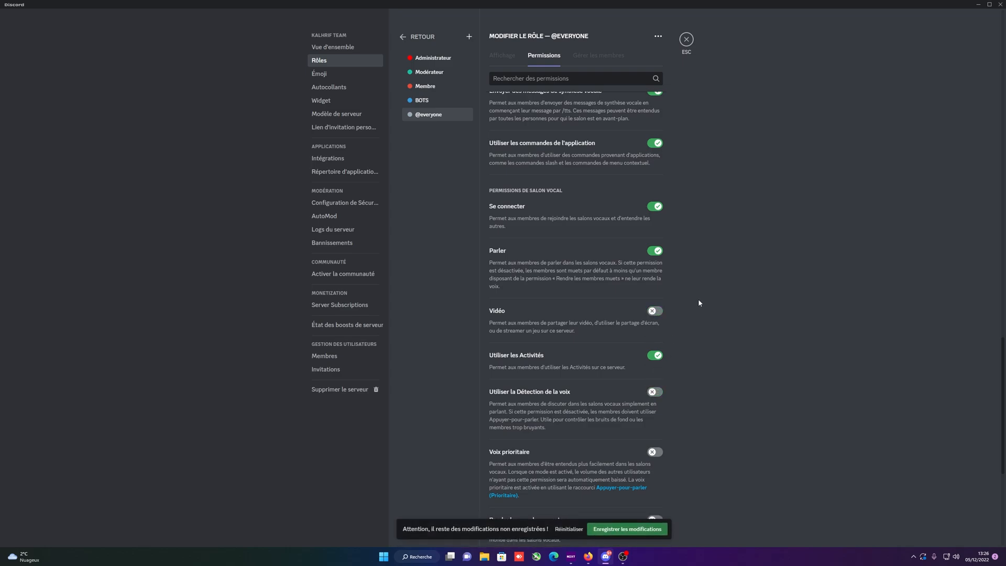
{"action": "scroll", "coordinate": [697, 303], "scroll_direction": "up", "scroll_amount": 3}
{"action": "scroll", "coordinate": [639, 282], "scroll_direction": "up", "scroll_amount": 2}
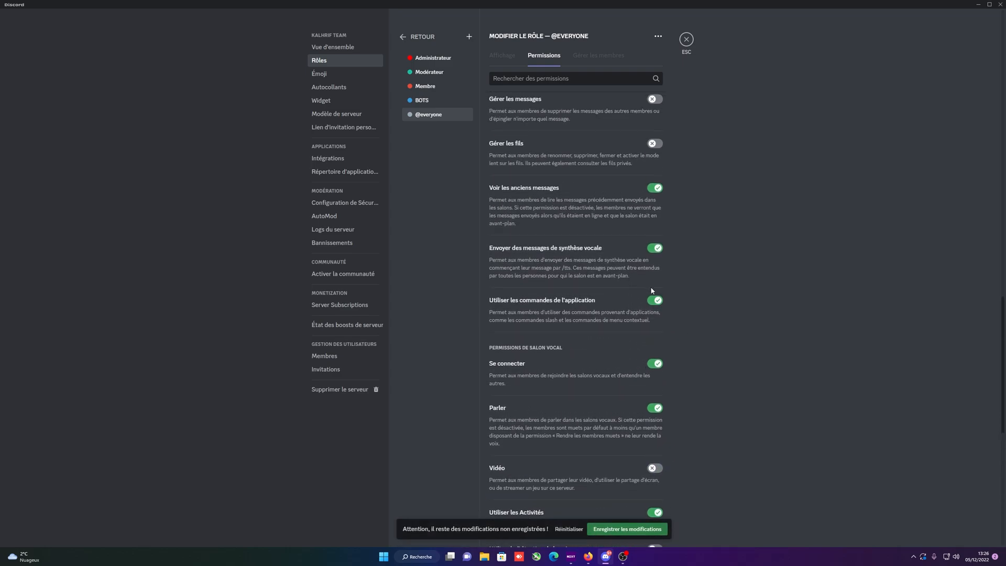
{"action": "left_click", "coordinate": [657, 339]}
{"action": "scroll", "coordinate": [656, 294], "scroll_direction": "up", "scroll_amount": 1}
{"action": "left_click", "coordinate": [657, 327]}
{"action": "scroll", "coordinate": [669, 312], "scroll_direction": "up", "scroll_amount": 6}
{"action": "left_click", "coordinate": [658, 352]}
{"action": "scroll", "coordinate": [663, 309], "scroll_direction": "up", "scroll_amount": 1}
{"action": "scroll", "coordinate": [662, 304], "scroll_direction": "up", "scroll_amount": 1}
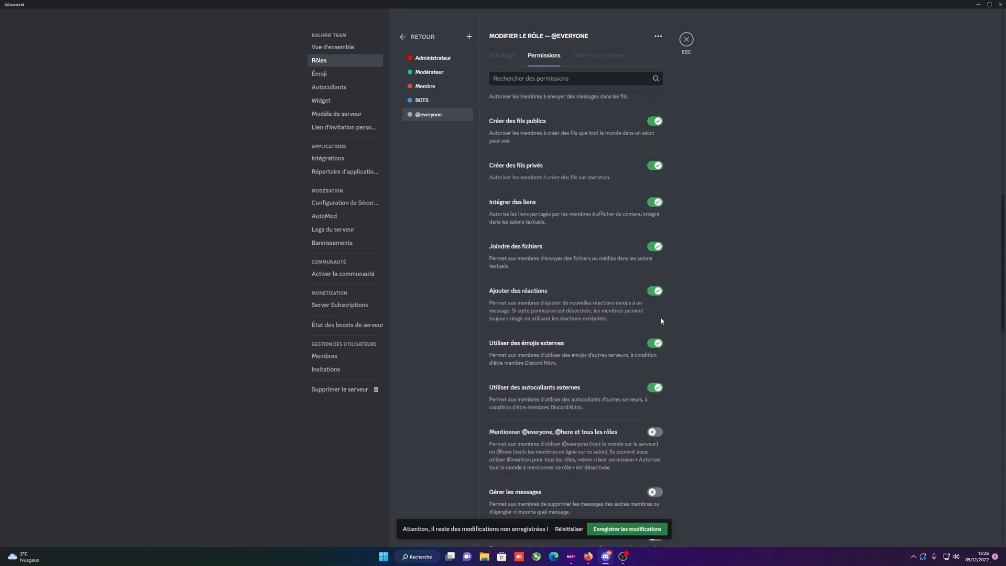
{"action": "left_click", "coordinate": [656, 246]}
{"action": "left_click", "coordinate": [656, 202]}
{"action": "scroll", "coordinate": [693, 238], "scroll_direction": "up", "scroll_amount": 1}
{"action": "scroll", "coordinate": [693, 237], "scroll_direction": "up", "scroll_amount": 3}
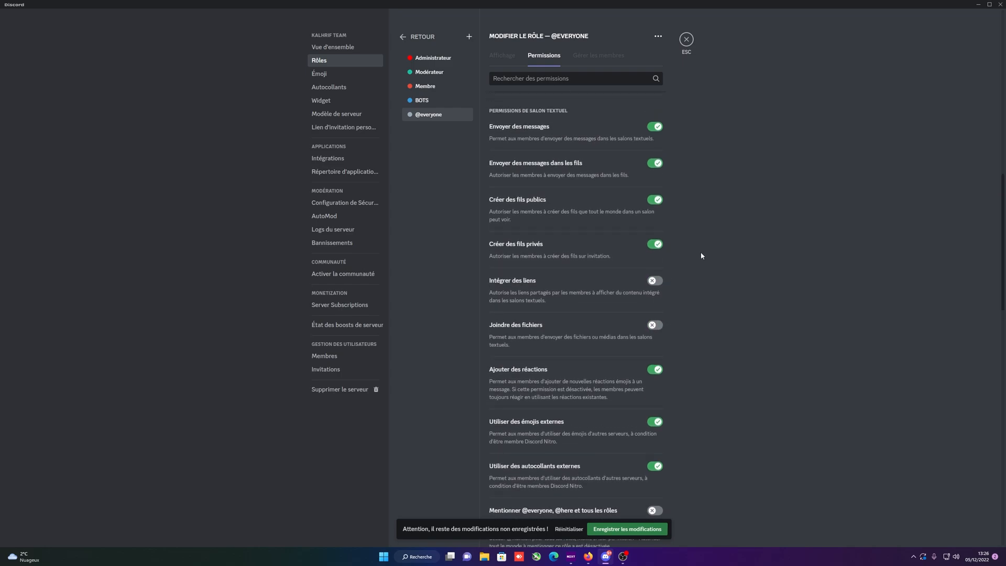
{"action": "left_click", "coordinate": [655, 278]}
{"action": "left_click", "coordinate": [655, 324]}
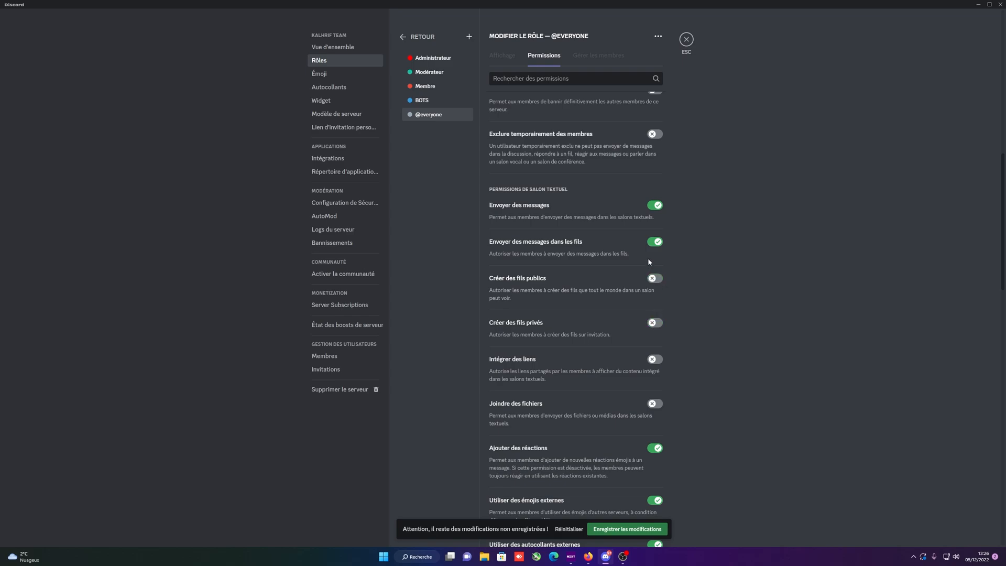
{"action": "left_click", "coordinate": [648, 242]}
{"action": "scroll", "coordinate": [749, 257], "scroll_direction": "up", "scroll_amount": 4}
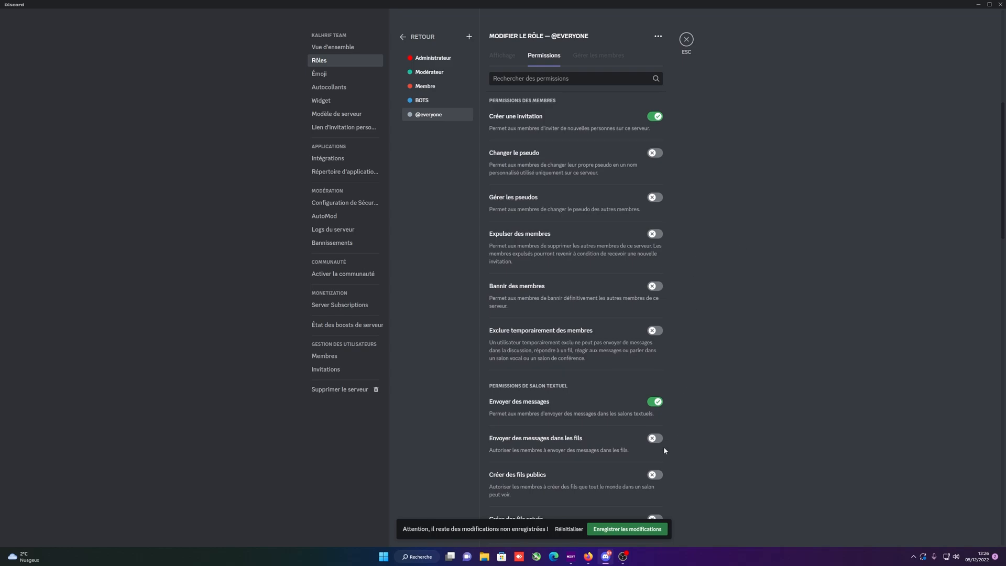
{"action": "left_click", "coordinate": [644, 529]}
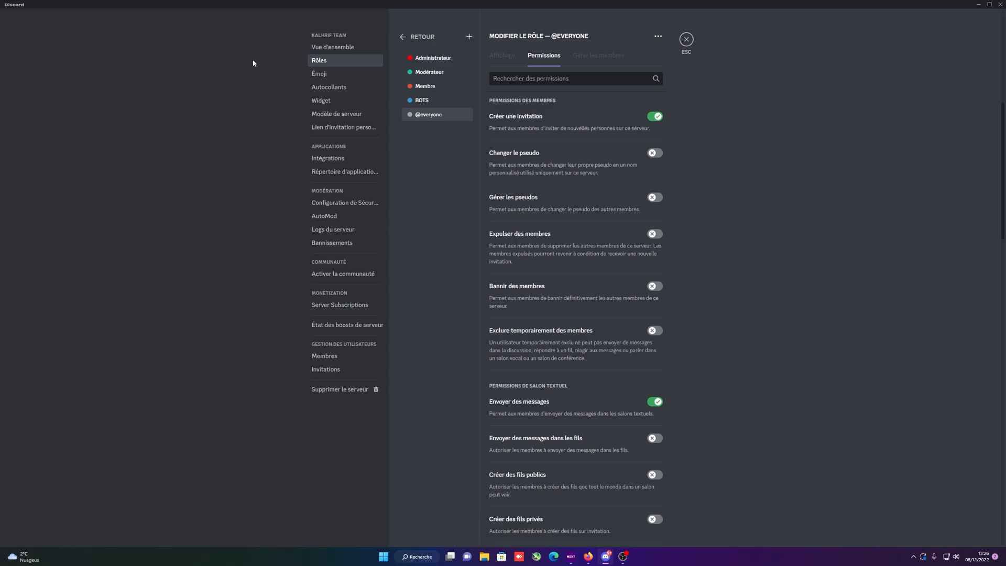
{"action": "left_click", "coordinate": [324, 75]}
{"action": "left_click", "coordinate": [331, 100]}
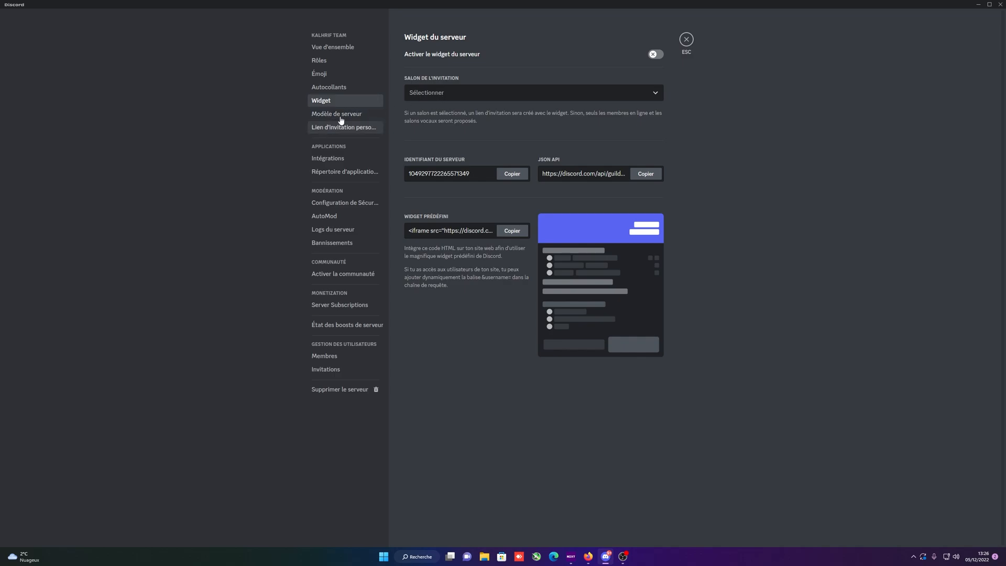
{"action": "left_click", "coordinate": [339, 114]}
{"action": "left_click", "coordinate": [344, 162]}
Find the Dyno bot in the application directory and start adding it to the server, accepting its external invite link.
{"action": "left_click", "coordinate": [343, 172]}
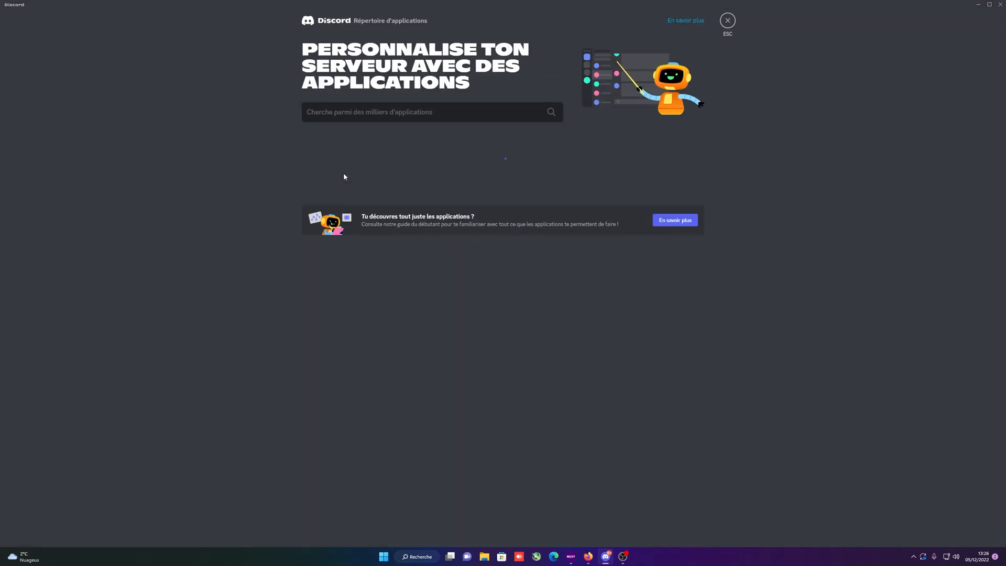
{"action": "scroll", "coordinate": [412, 201], "scroll_direction": "down", "scroll_amount": 6}
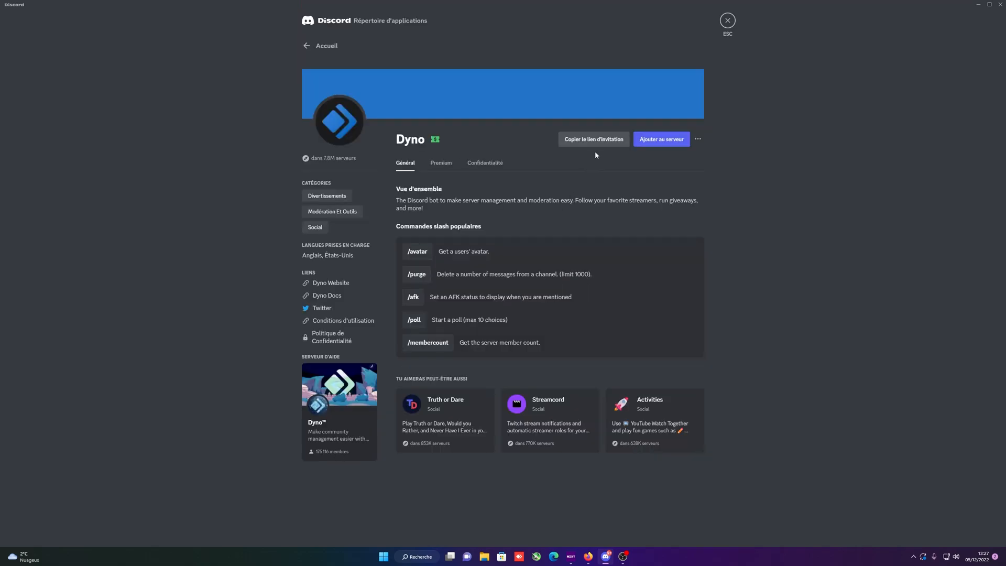
{"action": "left_click", "coordinate": [661, 140]}
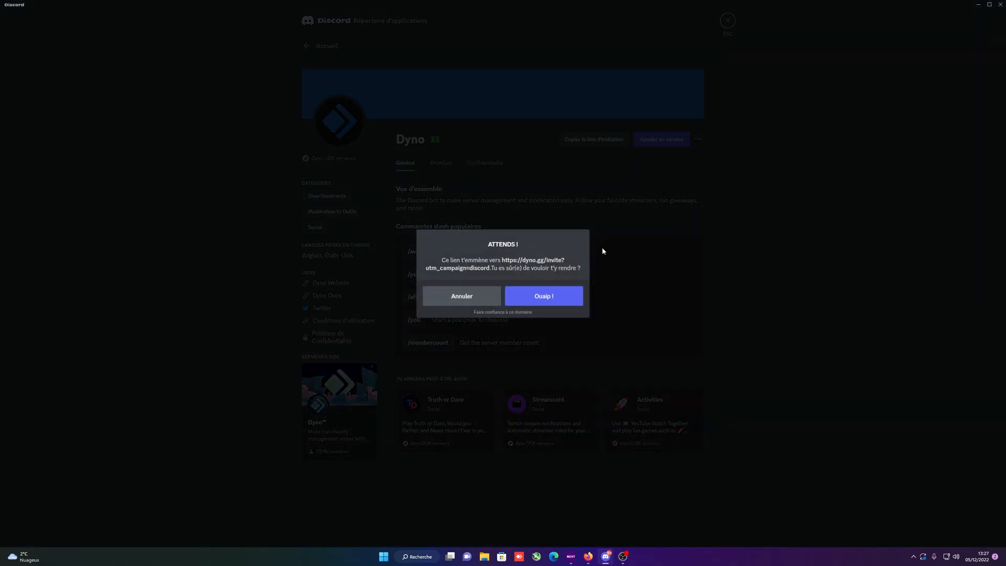
{"action": "left_click", "coordinate": [550, 304]}
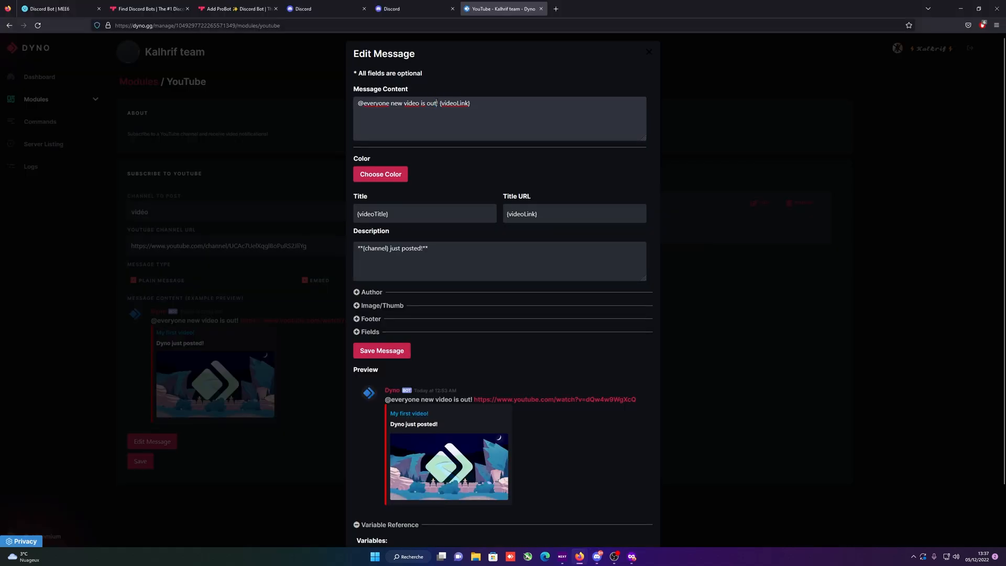
{"action": "left_click_drag", "start_coordinate": [437, 104], "coordinate": [388, 110]}
{"action": "type", "text": "h"}
{"action": "key", "text": "BackSpace"}
{"action": "type", "text": "H"}
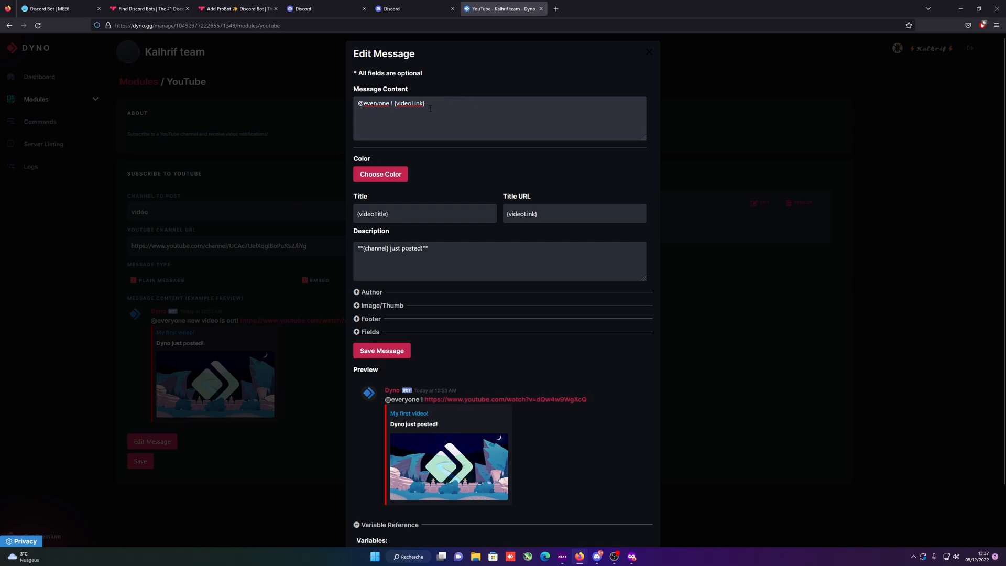
{"action": "type", "text": "ey"}
{"action": "type", "text": ":"}
{"action": "key", "text": "BackSpace"}
{"action": "key", "text": "BackSpace"}
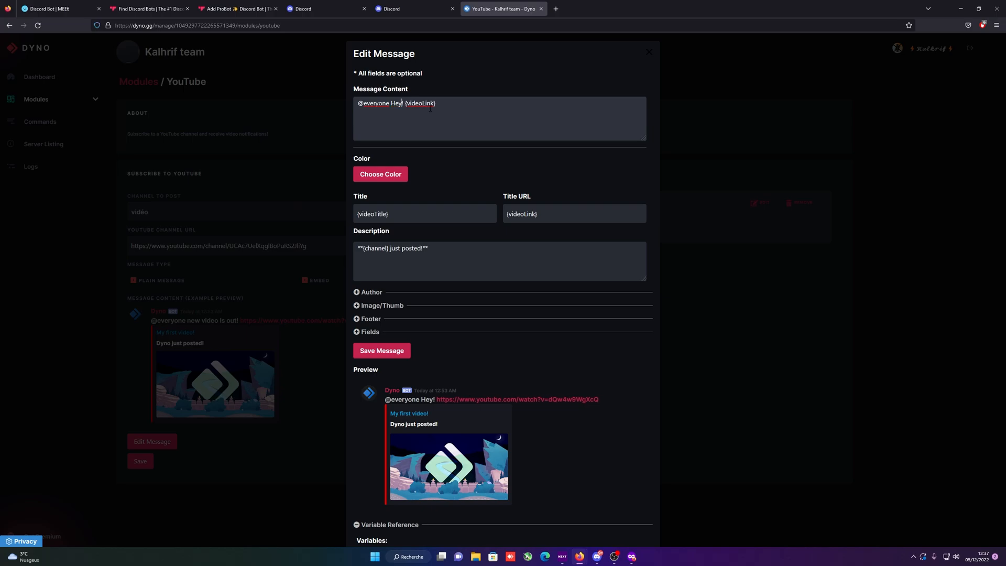
{"action": "type", "text": "Une "}
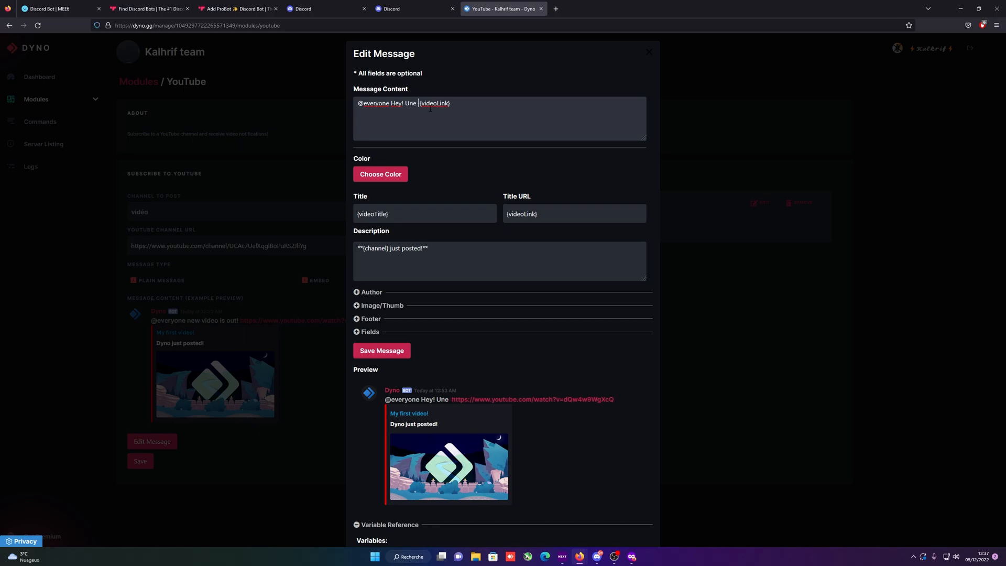
{"action": "type", "text": "nouvelle "}
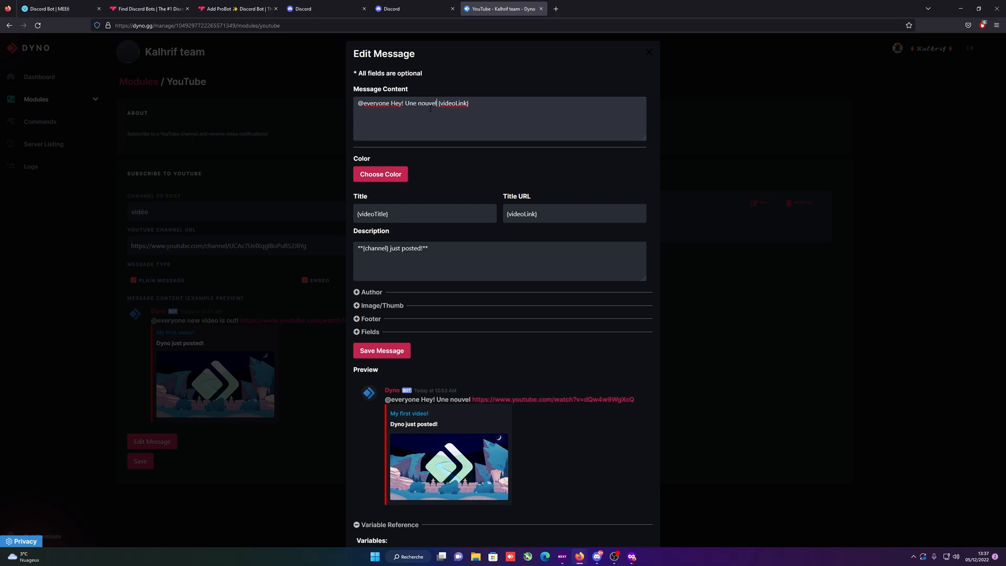
{"action": "type", "text": "vidéo"}
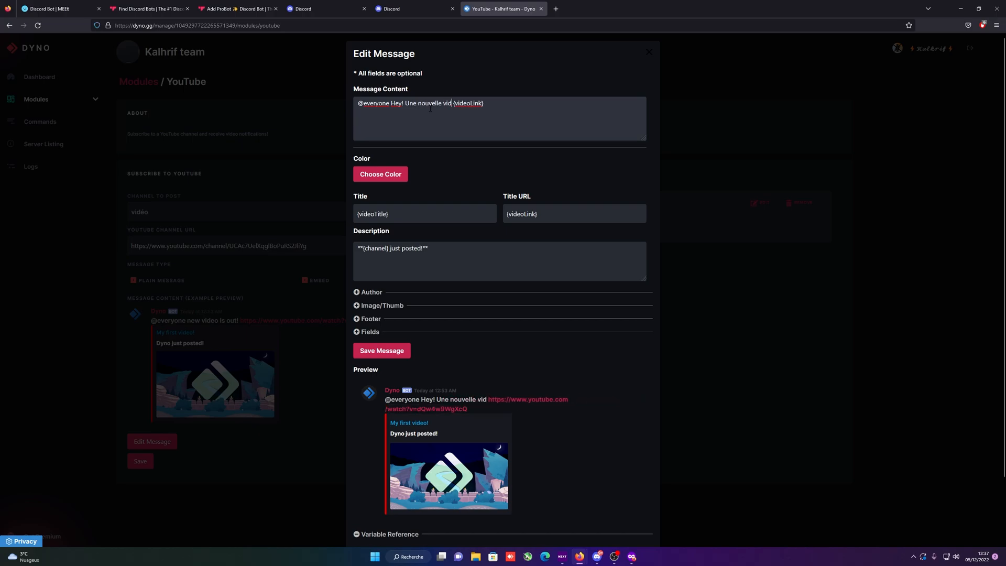
{"action": "type", "text": " est di"}
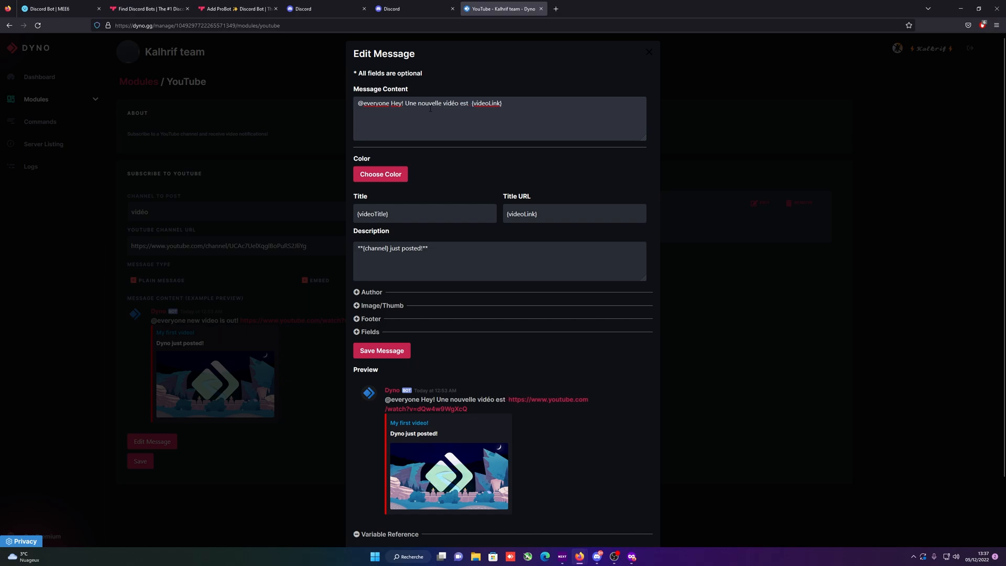
{"action": "type", "text": "sponible"}
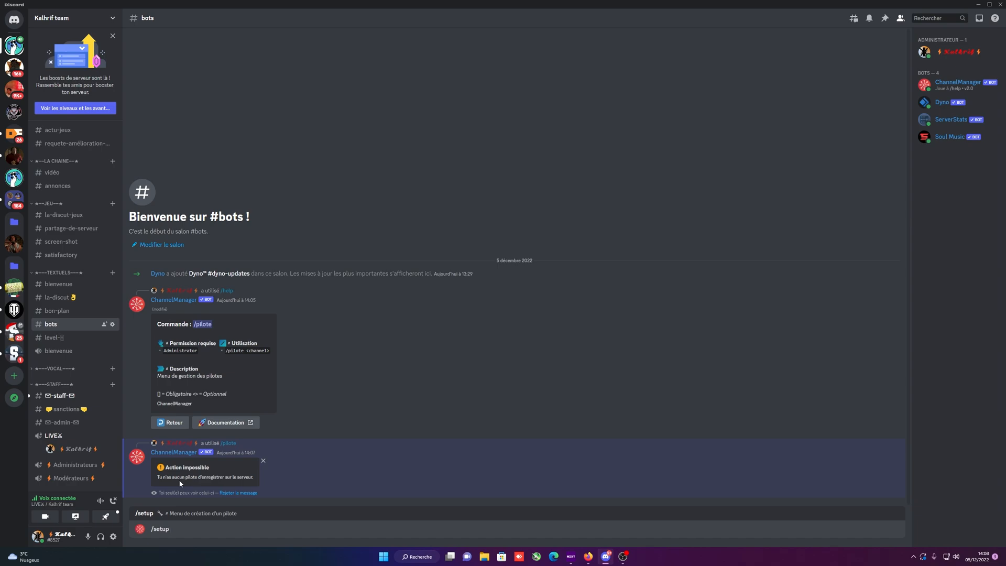
Run ChannelManager's /setup command in the #bots channel.
{"action": "key", "text": "Return"}
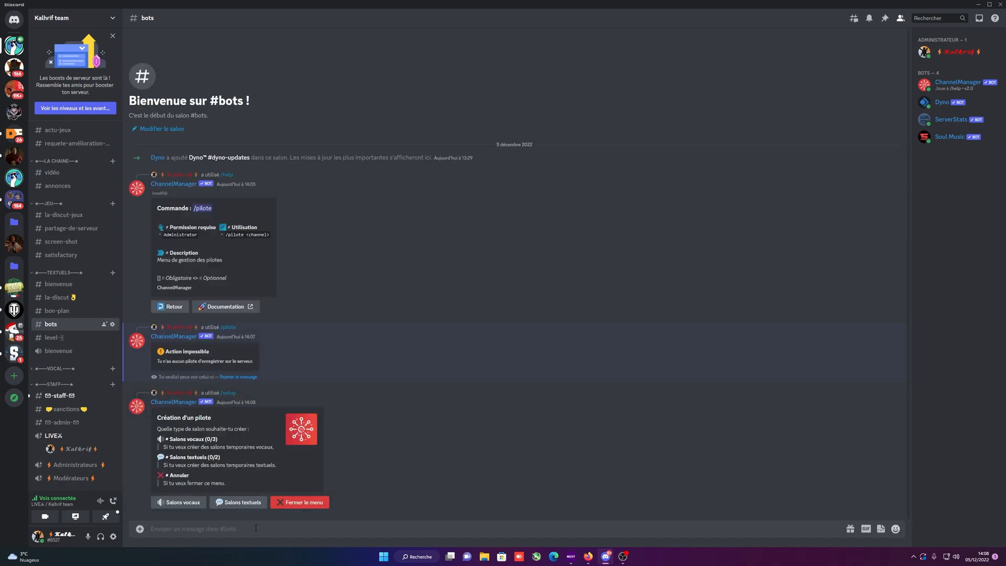
Choose voice channels in ChannelManager's setup and select the existing Vocal (new) channel from the VOCAL category as the pilot.
{"action": "left_click", "coordinate": [181, 503]}
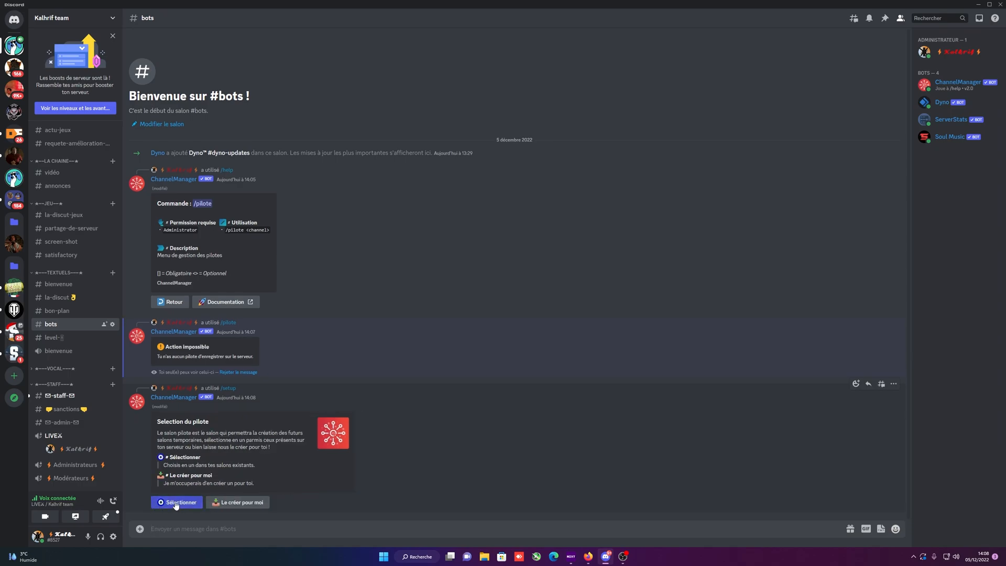
{"action": "left_click", "coordinate": [175, 502]}
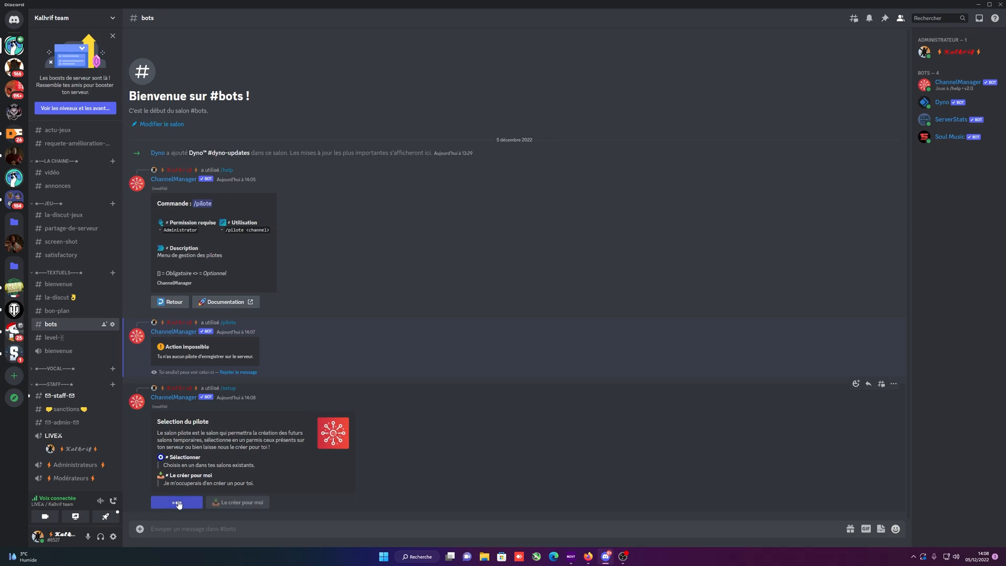
{"action": "left_click", "coordinate": [228, 498]}
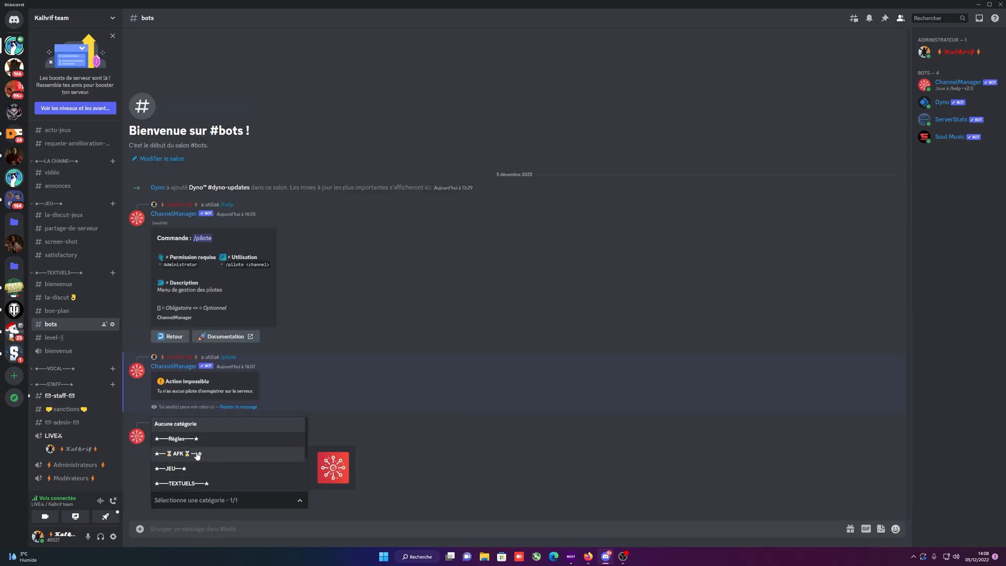
{"action": "scroll", "coordinate": [199, 468], "scroll_direction": "down", "scroll_amount": 3}
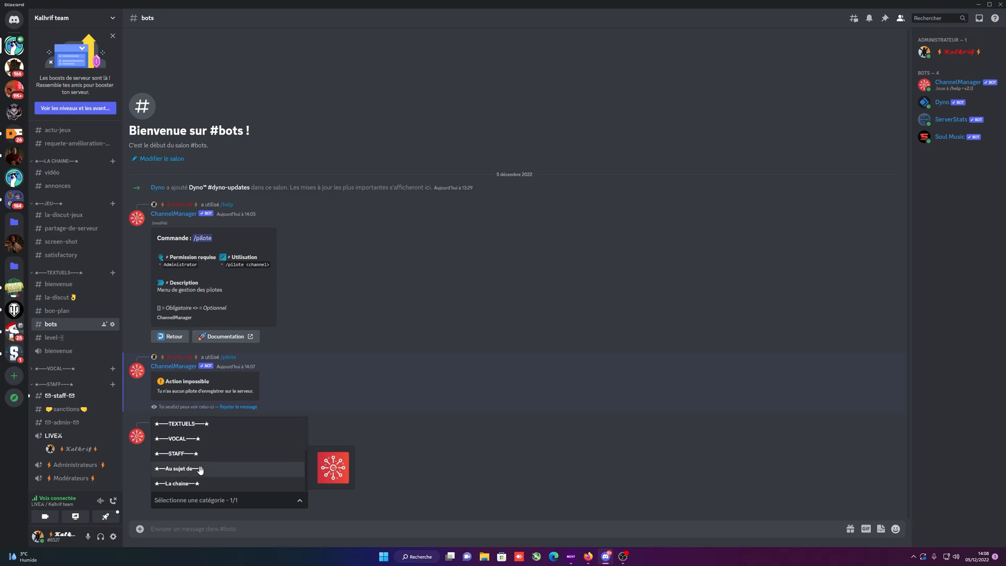
{"action": "left_click", "coordinate": [183, 440]}
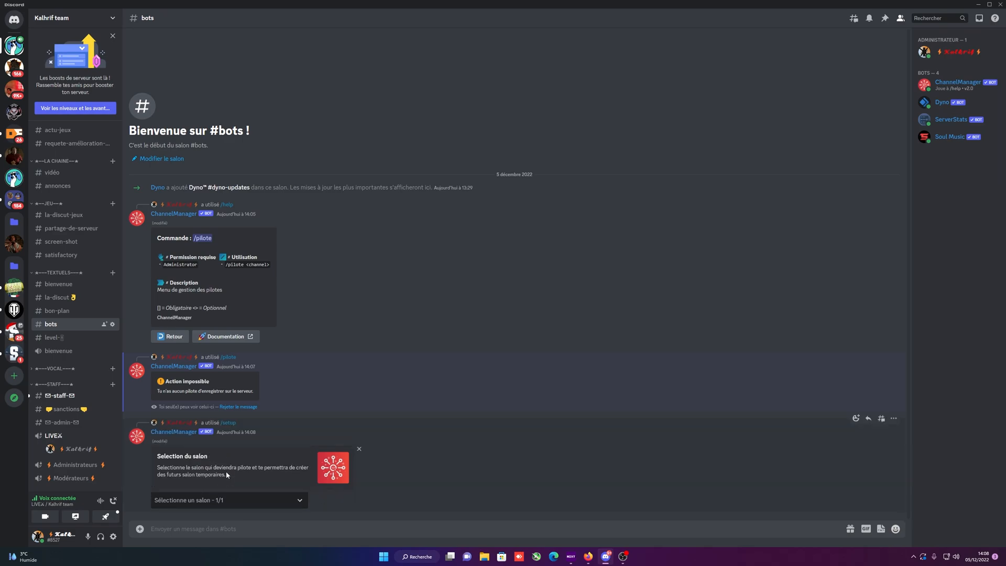
{"action": "left_click", "coordinate": [233, 500]}
{"action": "left_click", "coordinate": [231, 512]}
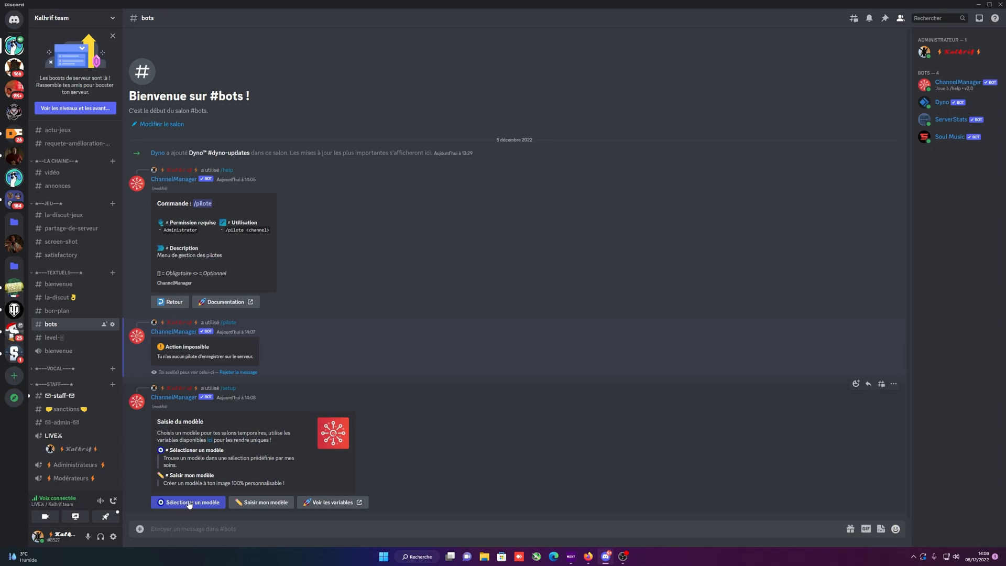
Use the predefined name model "| Salon temporaire {depseudo}" and place the temporary channels in the VOCAL category.
{"action": "left_click", "coordinate": [189, 503]}
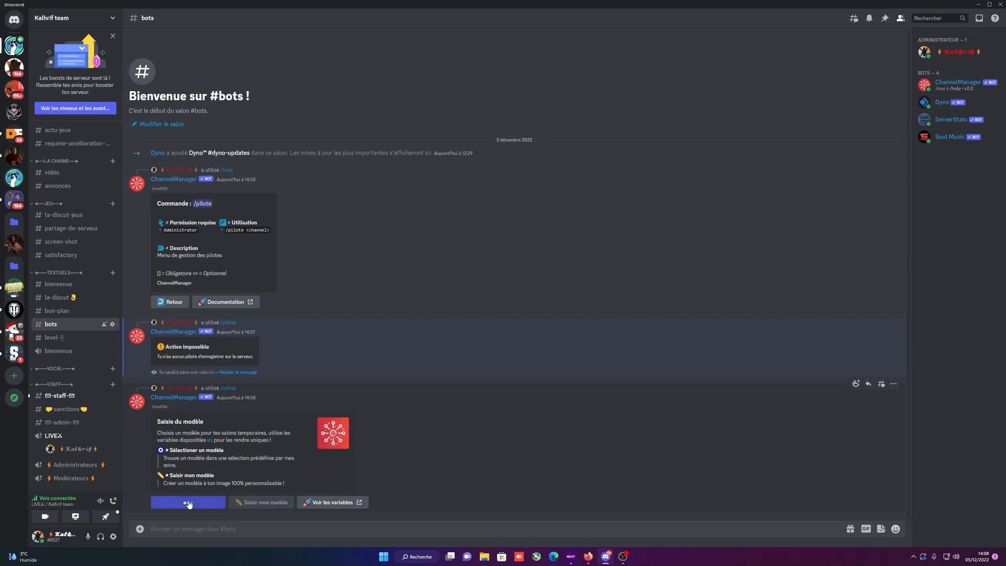
{"action": "left_click", "coordinate": [214, 502]}
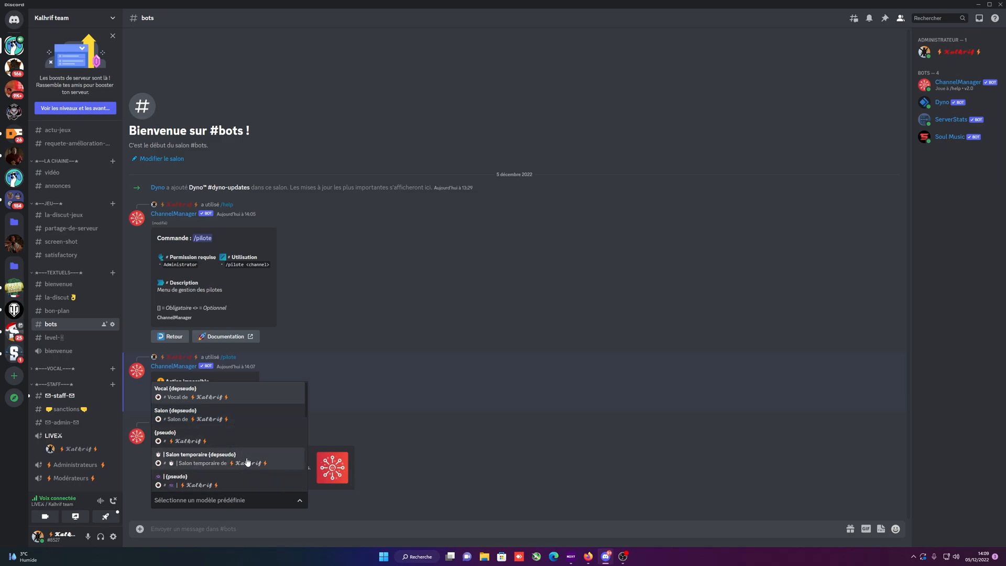
{"action": "left_click", "coordinate": [248, 462]}
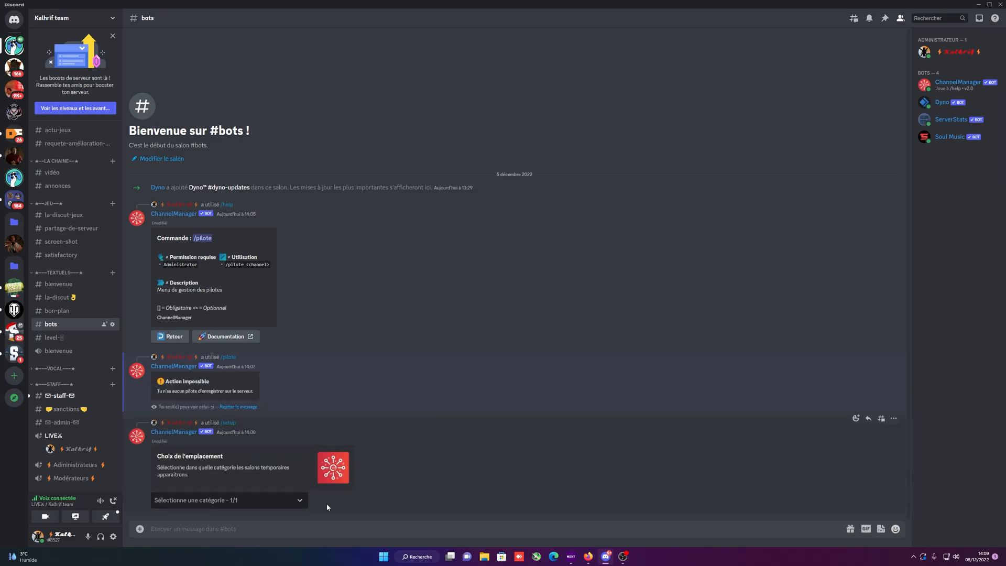
{"action": "left_click", "coordinate": [294, 502]}
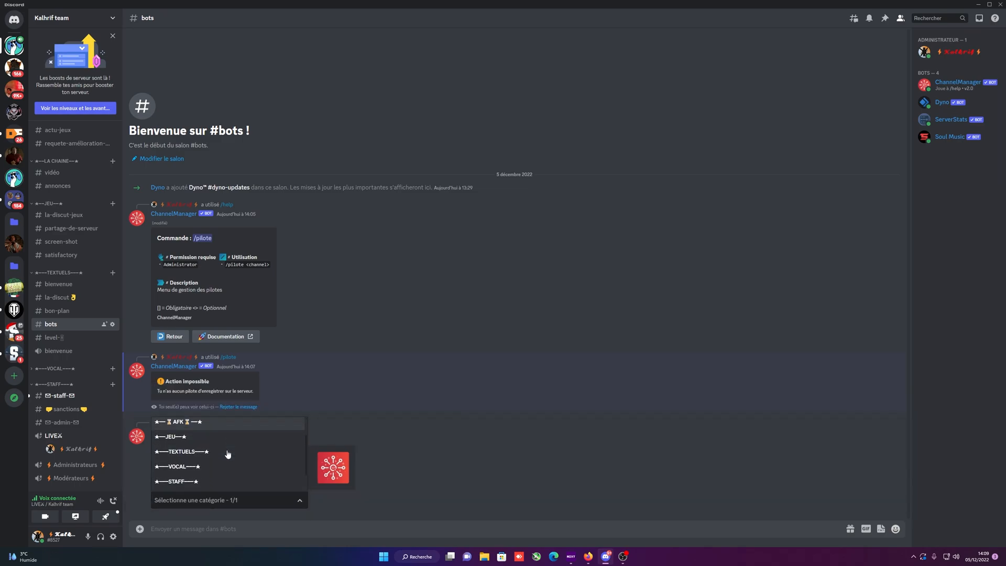
{"action": "left_click", "coordinate": [223, 438]}
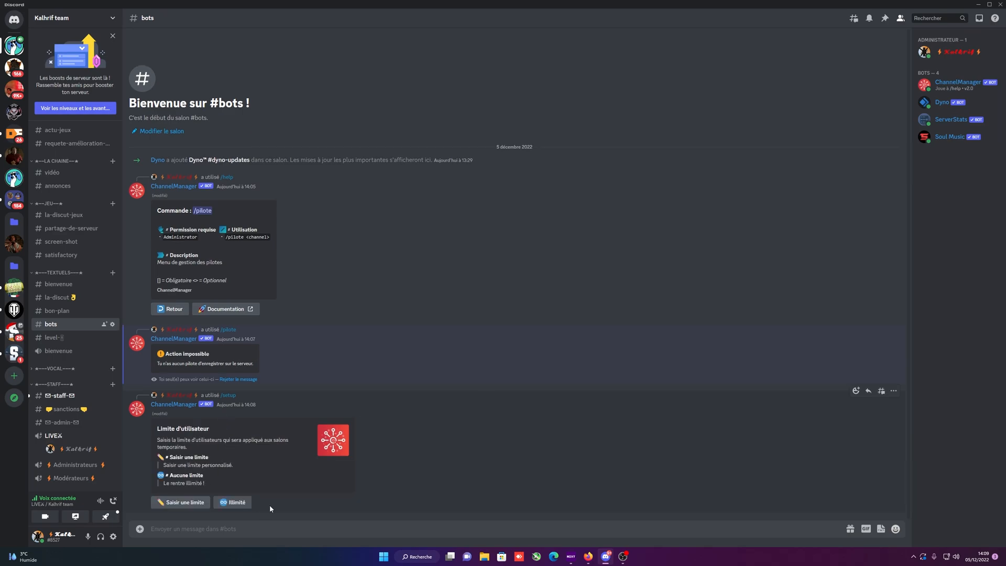
Give the temporary channels an unlimited user limit, leave them unlocked by default and pick the locking role.
{"action": "left_click", "coordinate": [236, 503]}
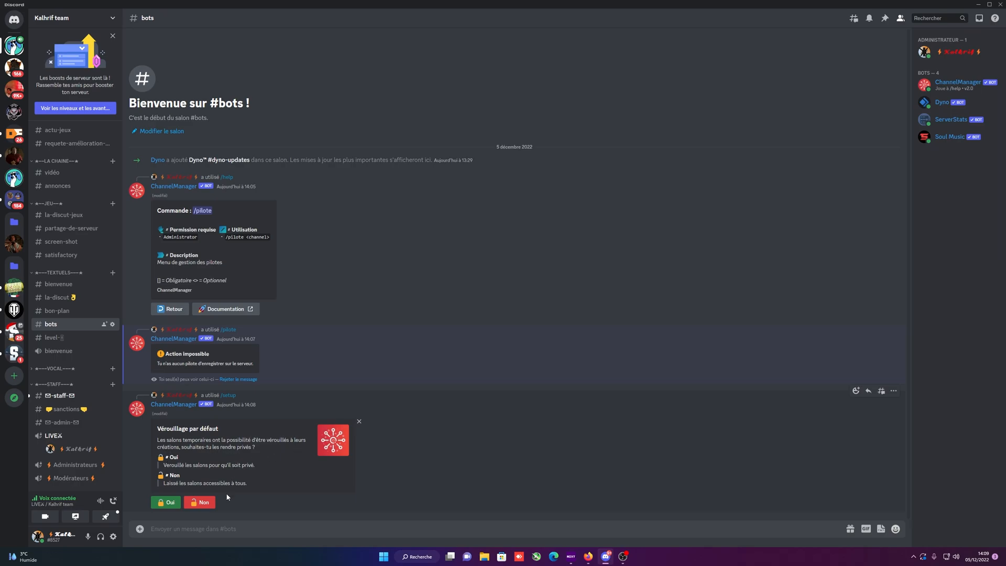
{"action": "left_click", "coordinate": [210, 505]}
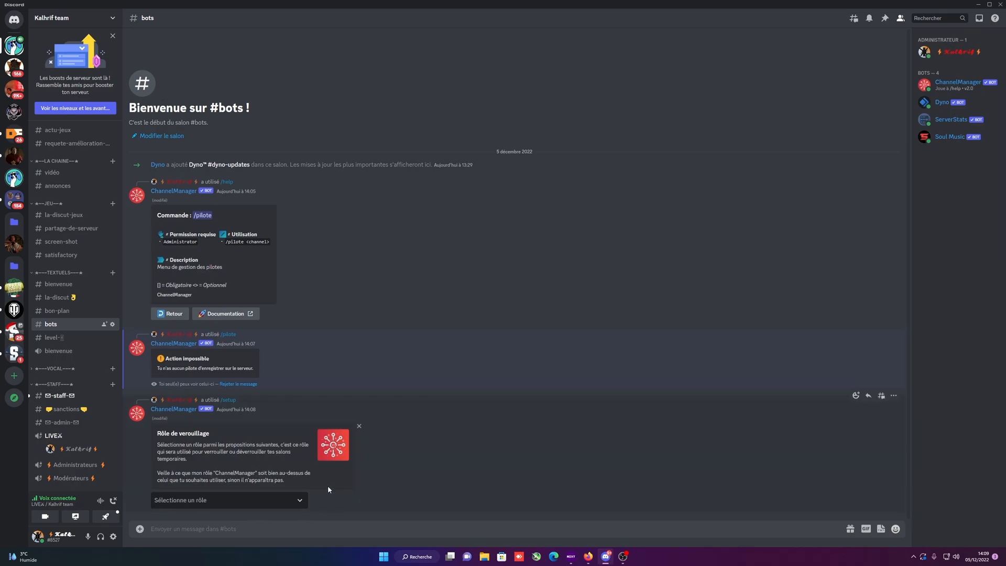
{"action": "left_click", "coordinate": [263, 498]}
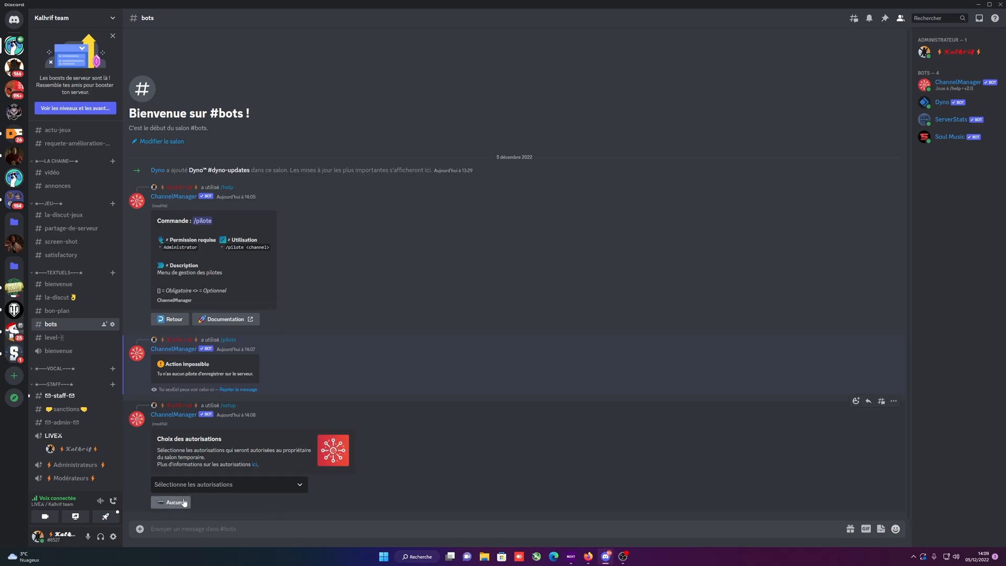
Grant temporary channel owners only the Lock & Unlock permission and finish the pilot setup.
{"action": "left_click", "coordinate": [210, 487]}
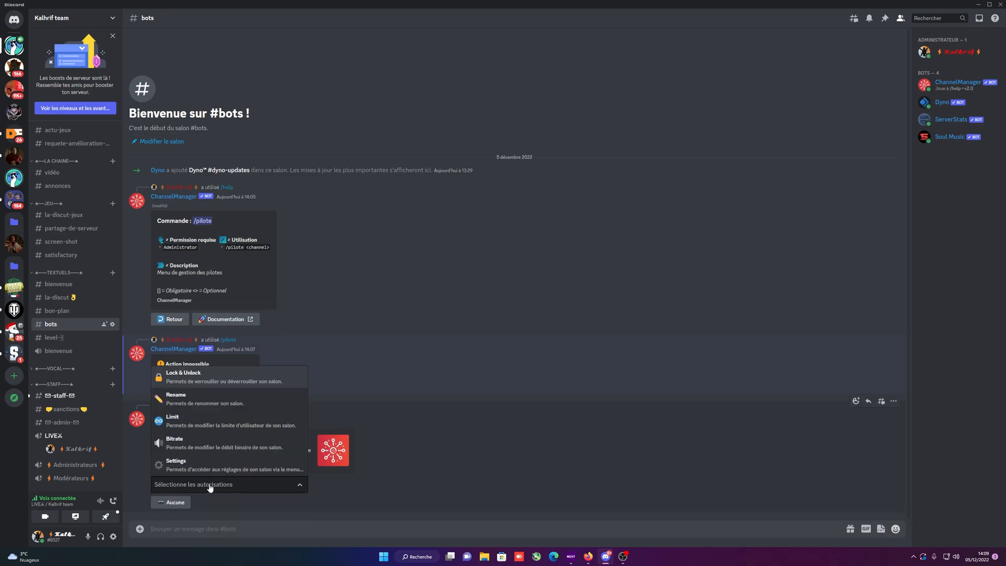
{"action": "left_click", "coordinate": [210, 487]}
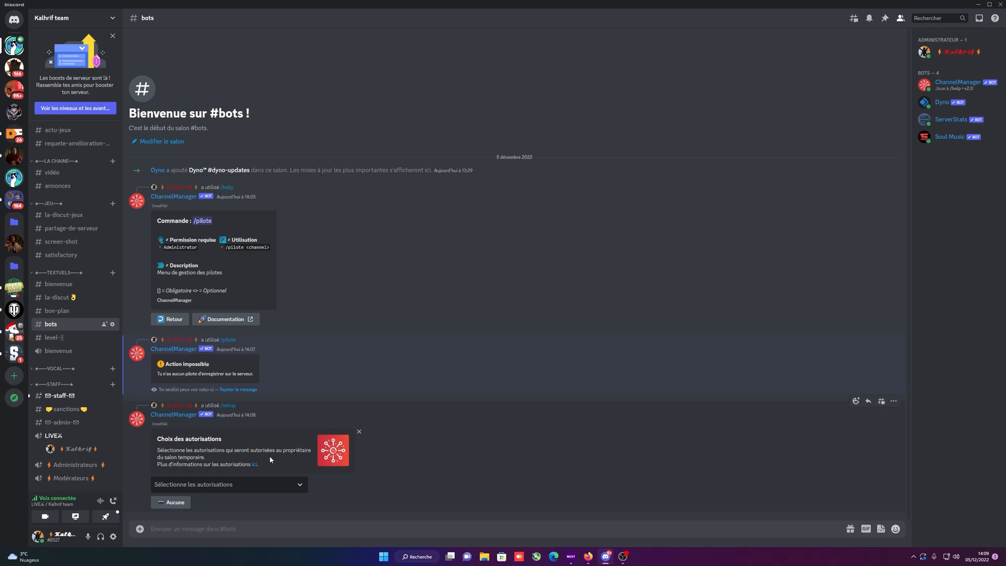
{"action": "left_click", "coordinate": [248, 486]}
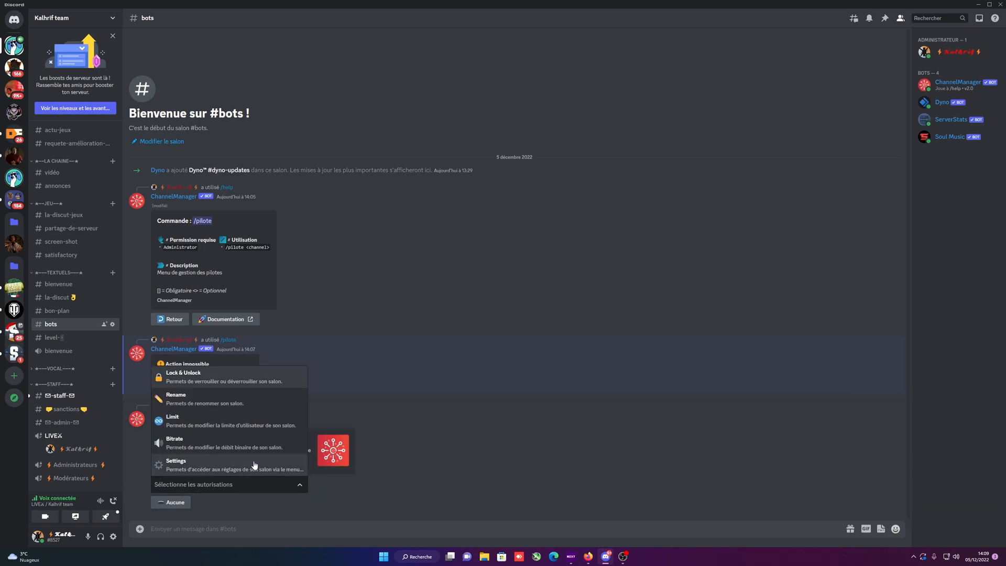
{"action": "left_click", "coordinate": [258, 387]}
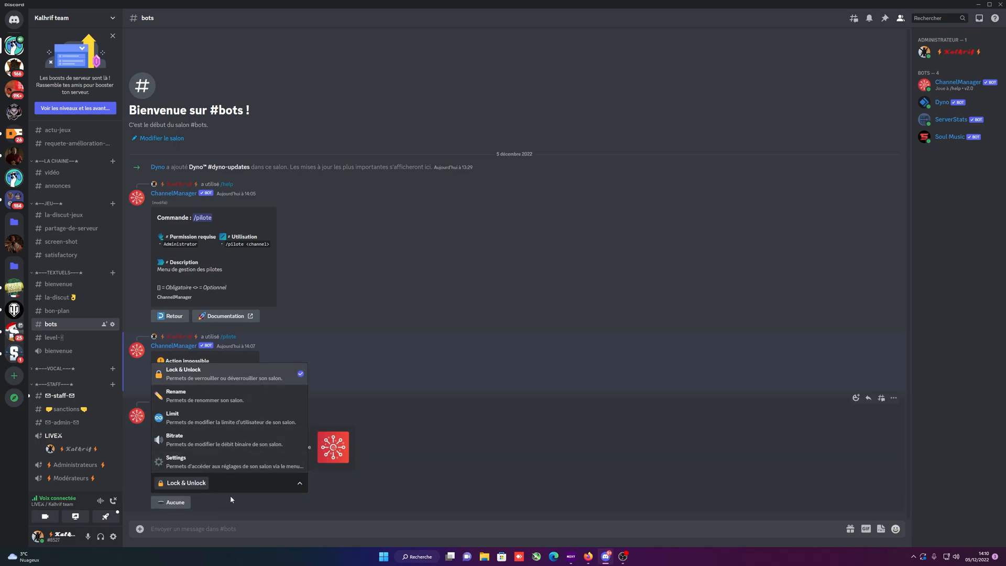
{"action": "left_click", "coordinate": [810, 316]}
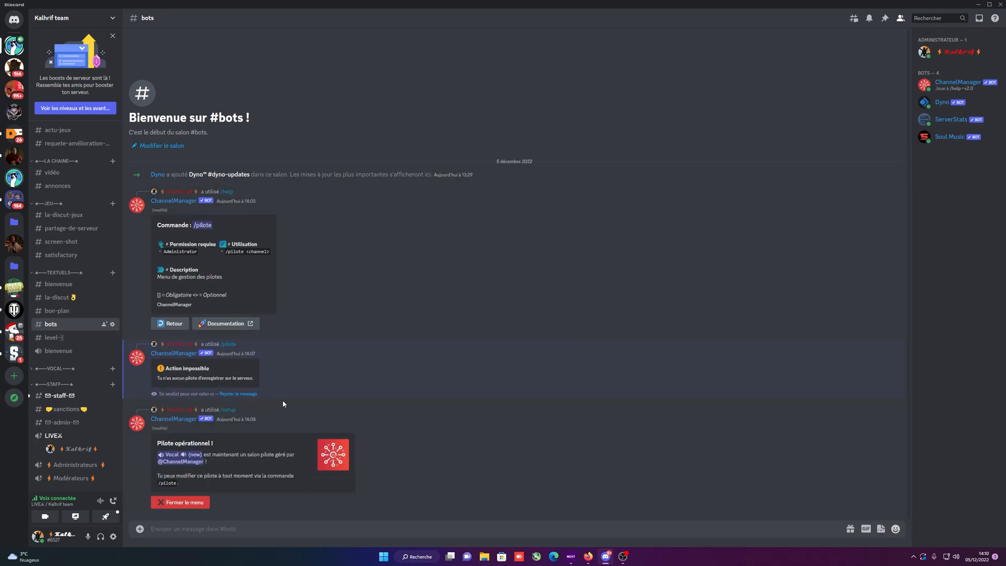
Expand the VOCAL category and join the Vocal (new) channel to test temporary channel creation.
{"action": "left_click", "coordinate": [58, 368]}
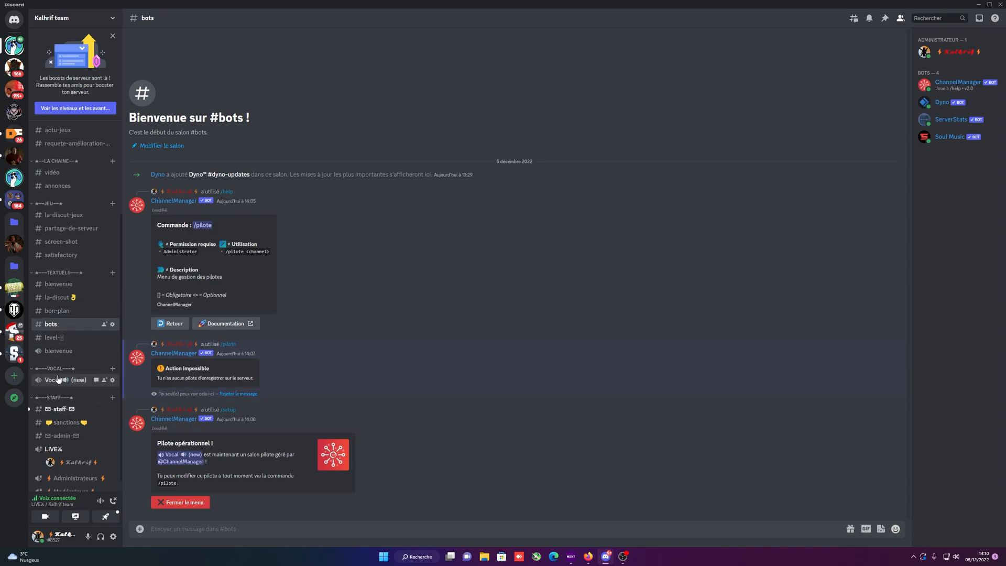
{"action": "left_click", "coordinate": [58, 379]}
{"action": "left_click", "coordinate": [541, 296]}
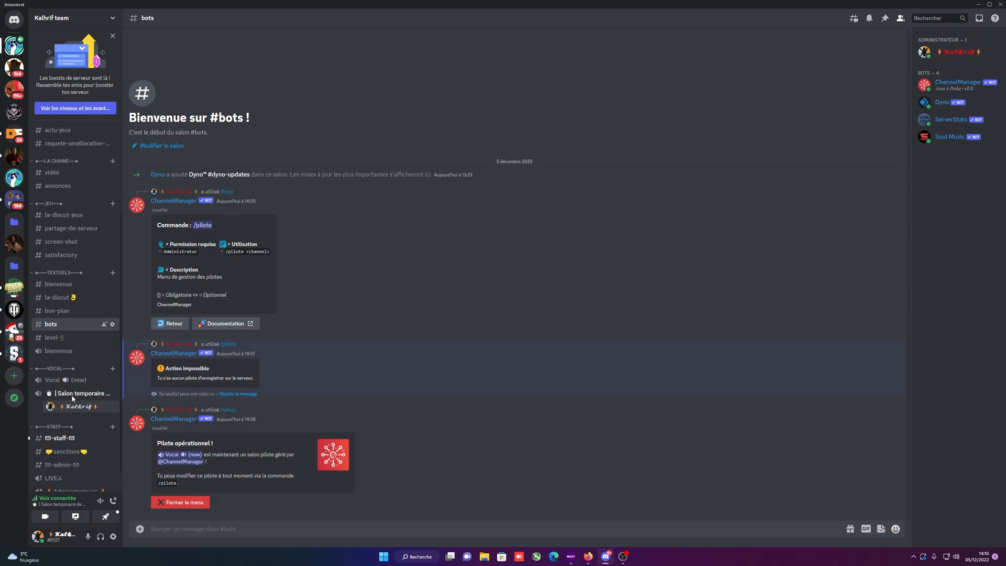
Browse the Soul Music bot's slash commands in the #bots channel and choose /play.
{"action": "scroll", "coordinate": [89, 309], "scroll_direction": "up", "scroll_amount": 3}
{"action": "scroll", "coordinate": [89, 304], "scroll_direction": "up", "scroll_amount": 1}
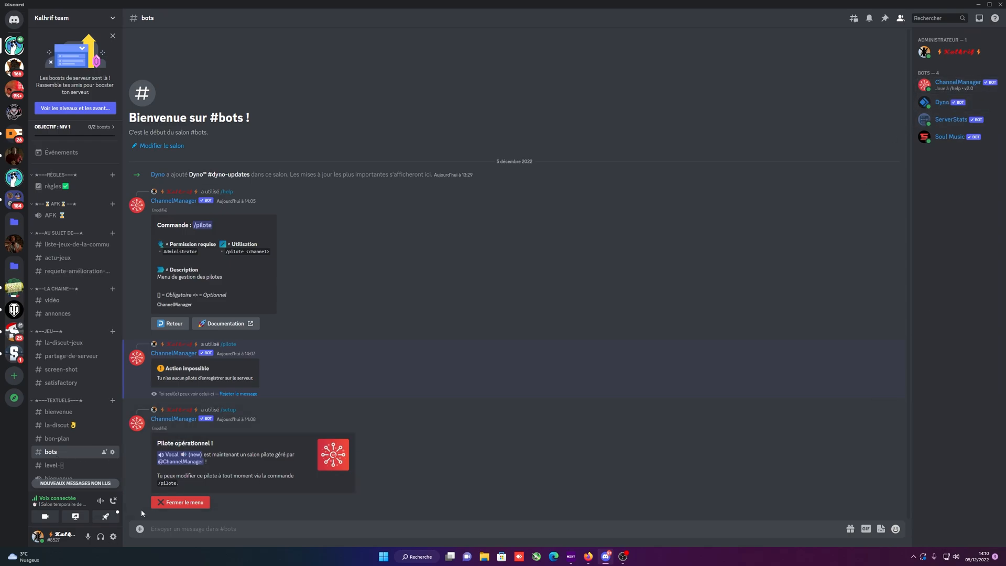
{"action": "type", "text": "/"}
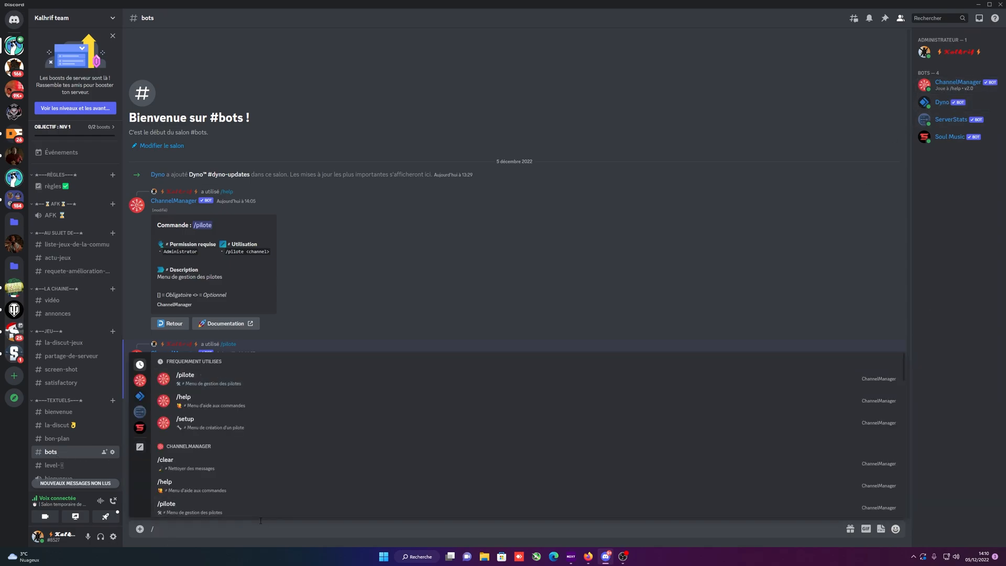
{"action": "left_click", "coordinate": [141, 429]}
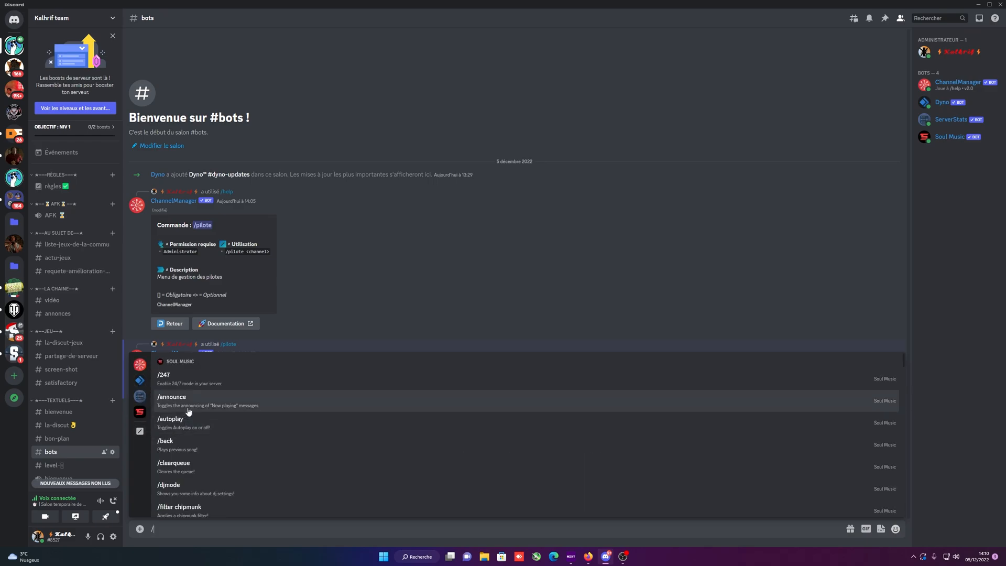
{"action": "scroll", "coordinate": [238, 414], "scroll_direction": "down", "scroll_amount": 2}
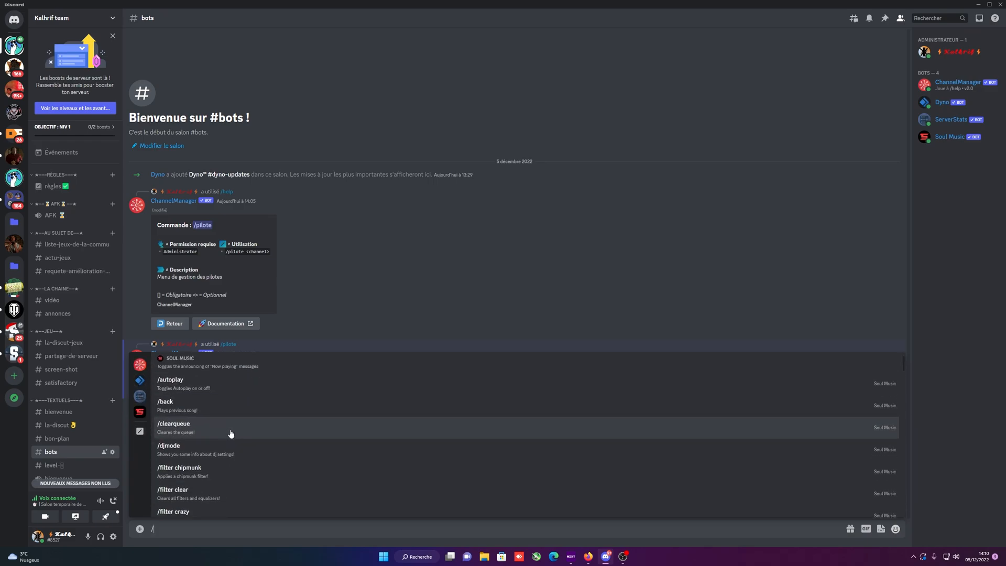
{"action": "scroll", "coordinate": [246, 419], "scroll_direction": "down", "scroll_amount": 4}
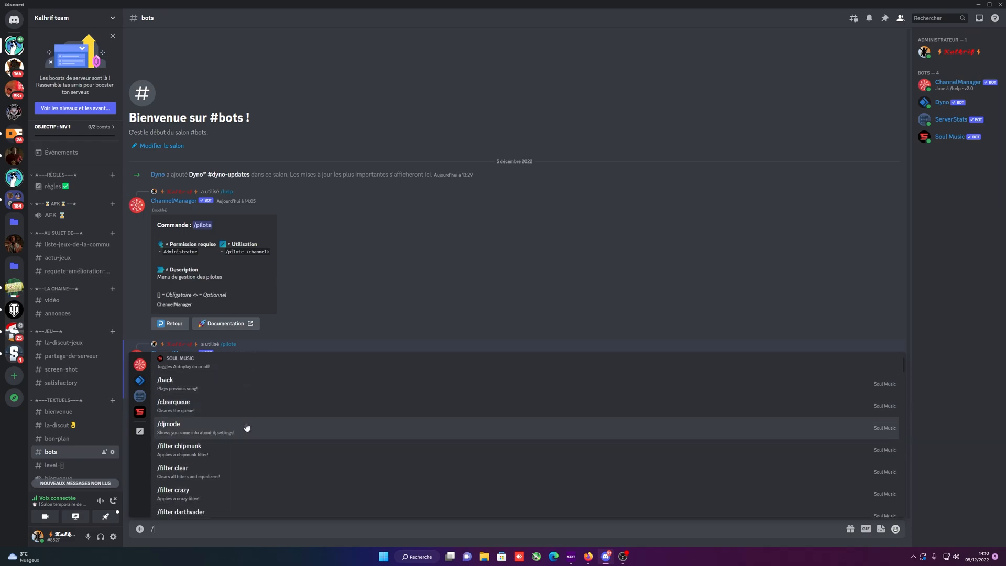
{"action": "scroll", "coordinate": [256, 445], "scroll_direction": "down", "scroll_amount": 10}
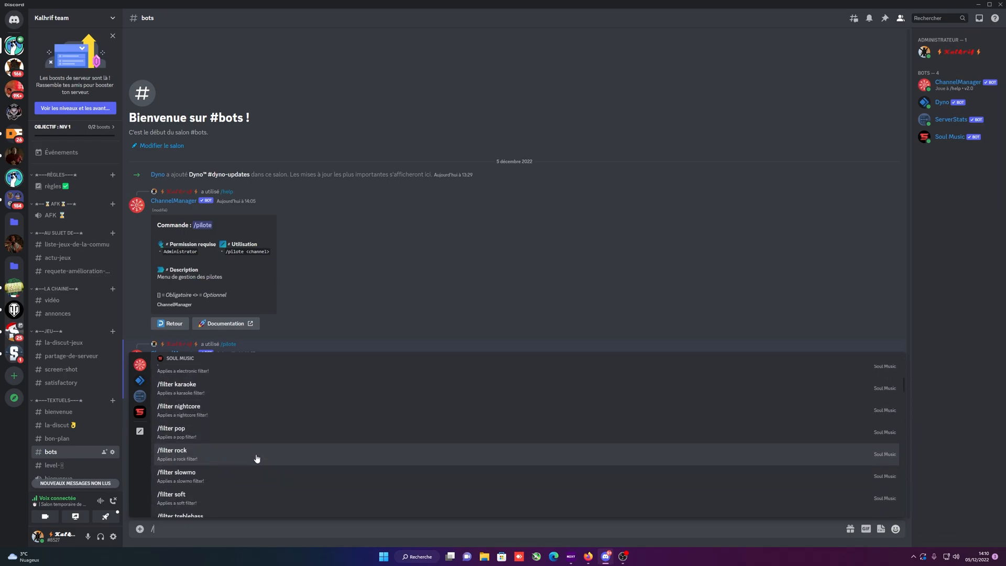
{"action": "scroll", "coordinate": [256, 459], "scroll_direction": "down", "scroll_amount": 3}
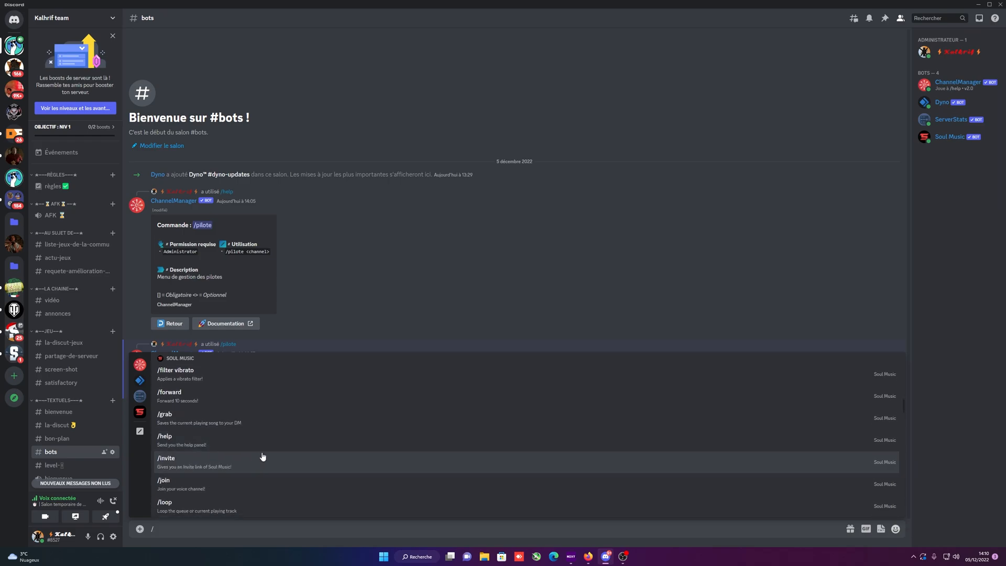
{"action": "scroll", "coordinate": [267, 458], "scroll_direction": "down", "scroll_amount": 2}
{"action": "scroll", "coordinate": [269, 457], "scroll_direction": "down", "scroll_amount": 4}
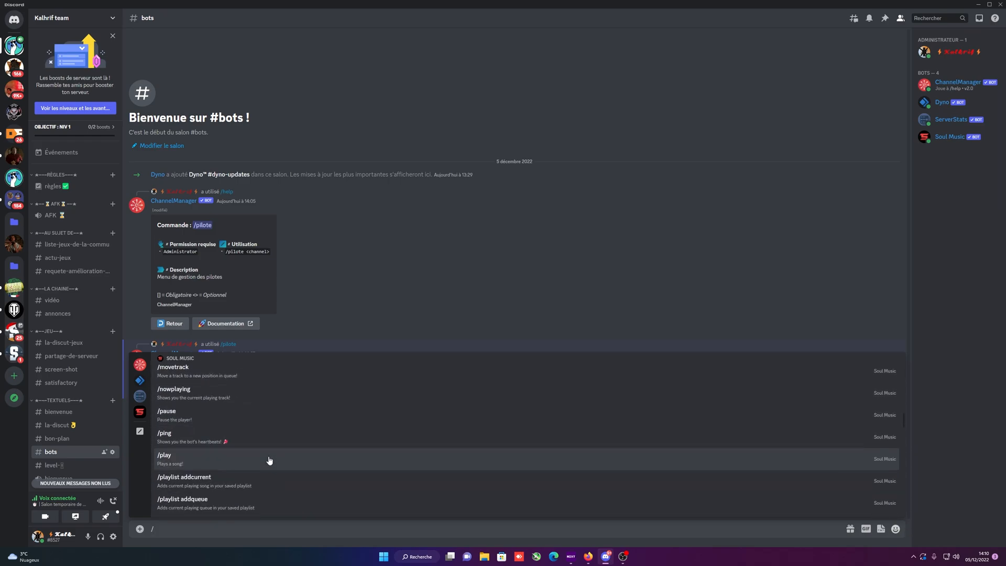
{"action": "left_click", "coordinate": [272, 458]}
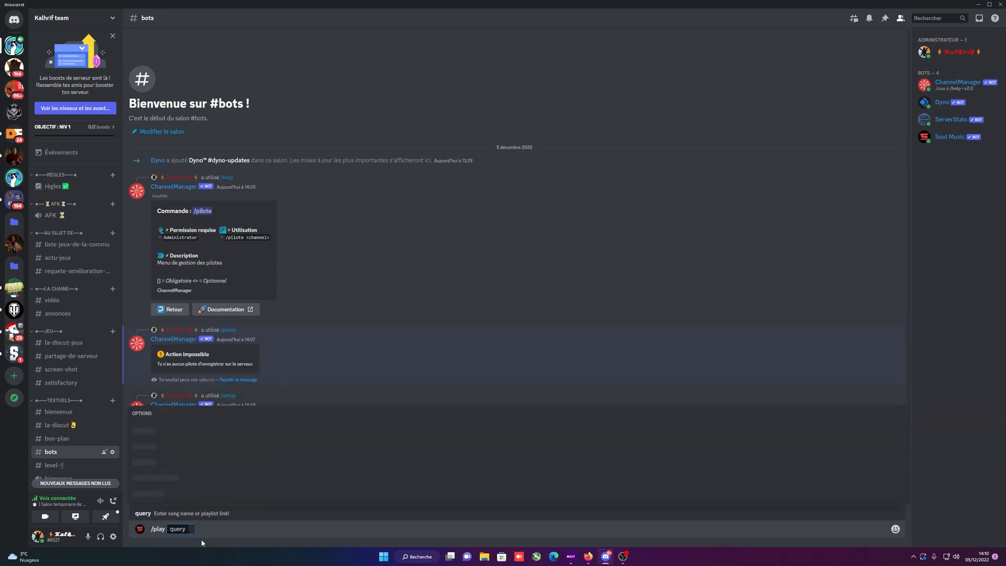
Search for "imagine" in the /play query, choose the suggestion "imagine dragons" and send the command.
{"action": "type", "text": "imagine"}
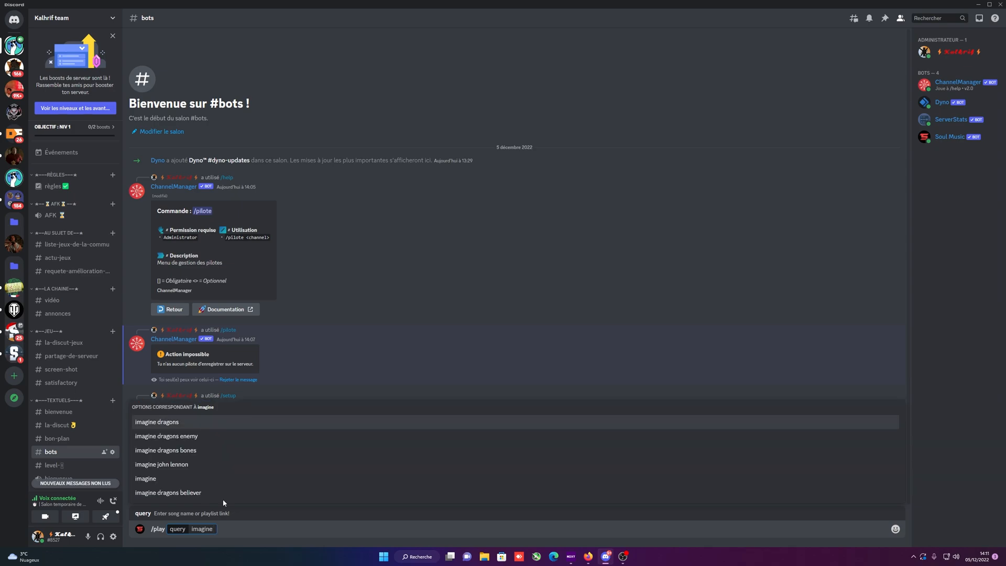
{"action": "left_click", "coordinate": [174, 423]}
{"action": "key", "text": "Return"}
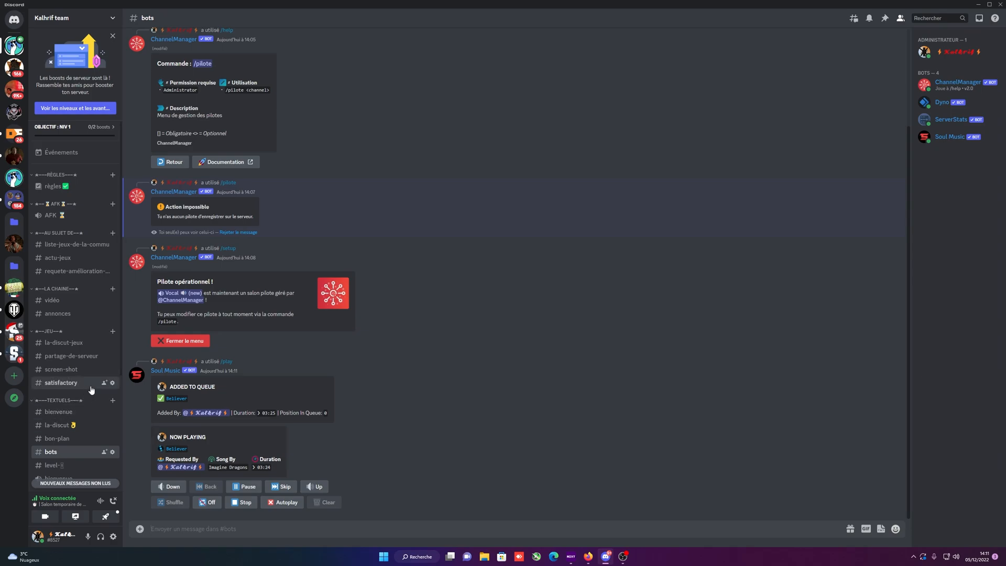
{"action": "scroll", "coordinate": [85, 368], "scroll_direction": "down", "scroll_amount": 3}
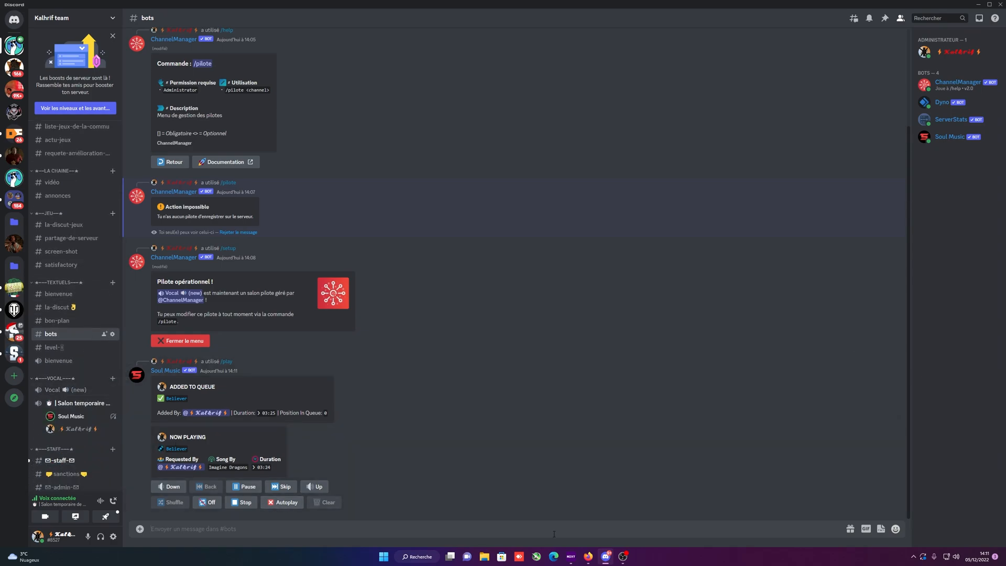
Try Soul Music's player controls by lowering and raising the volume of the current song.
{"action": "left_click", "coordinate": [173, 487]}
{"action": "left_click", "coordinate": [172, 476]}
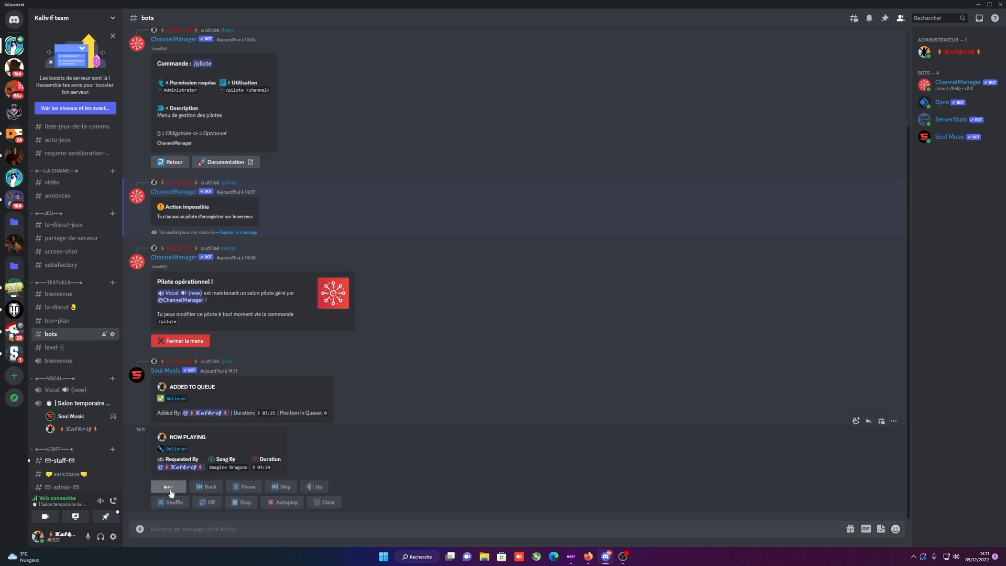
{"action": "left_click", "coordinate": [315, 486]}
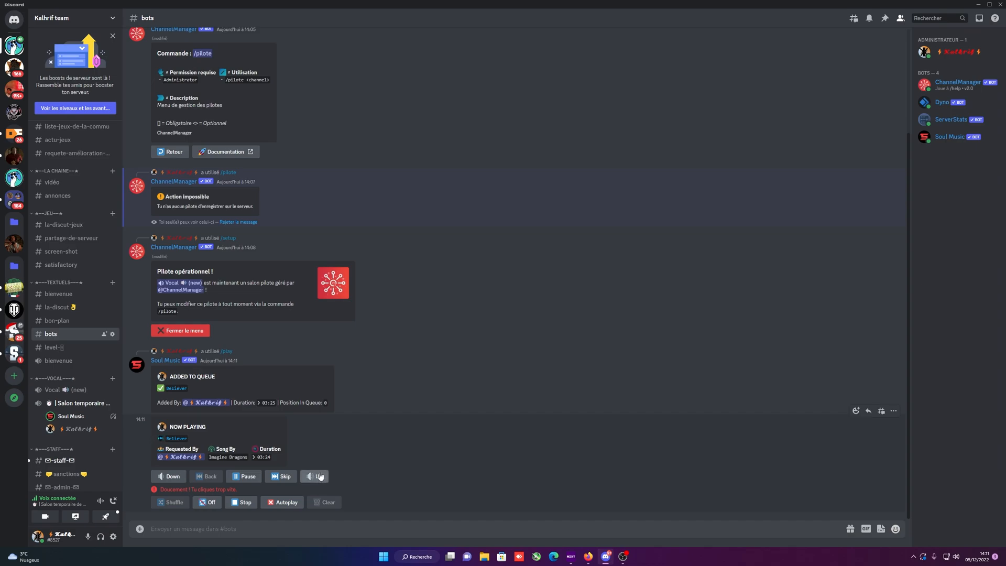
Raise the current song's volume once more and lower Soul Music's user volume in the temporary voice channel.
{"action": "left_click", "coordinate": [318, 486]}
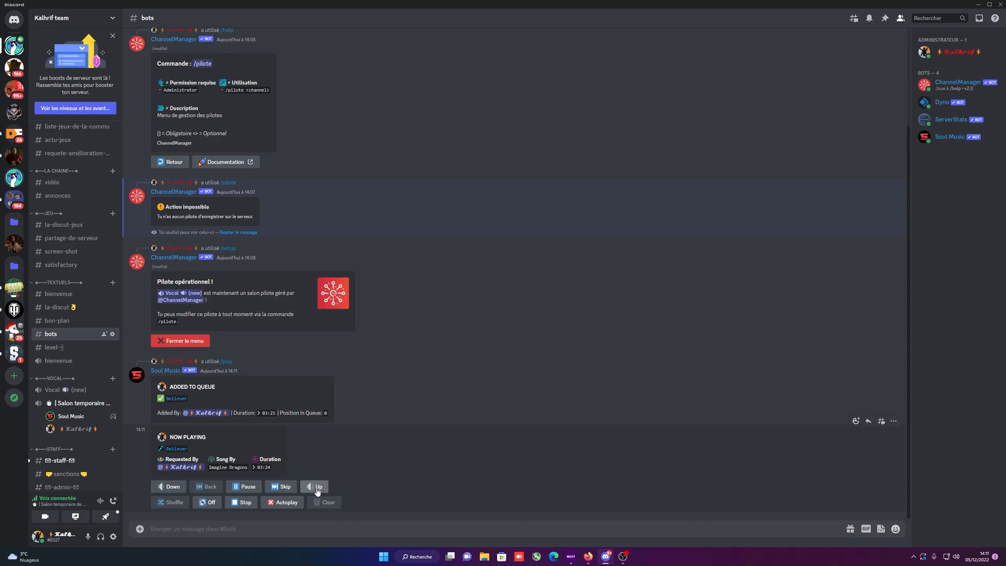
{"action": "right_click", "coordinate": [68, 416]}
{"action": "left_click_drag", "start_coordinate": [120, 336], "coordinate": [106, 340]}
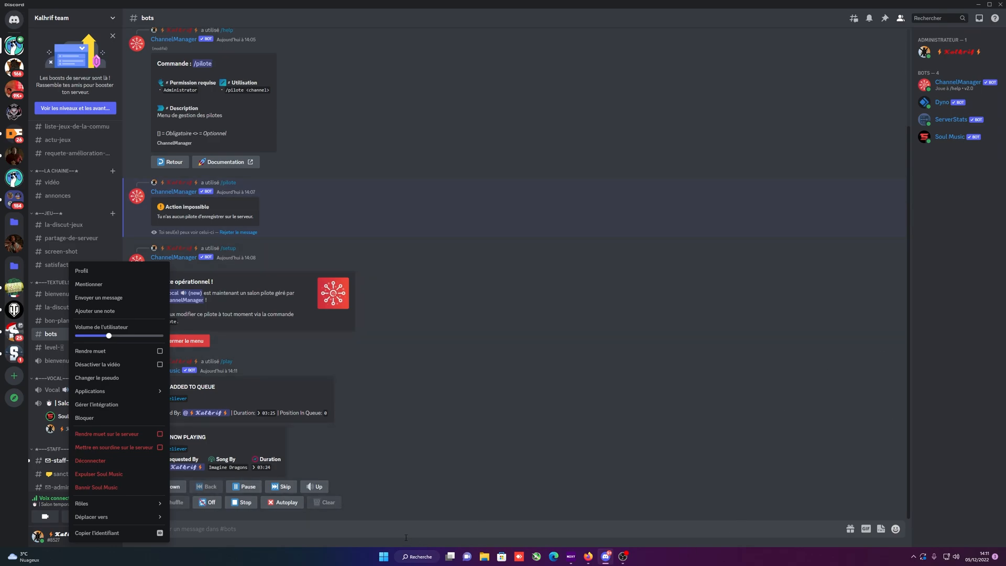
{"action": "left_click", "coordinate": [369, 520]}
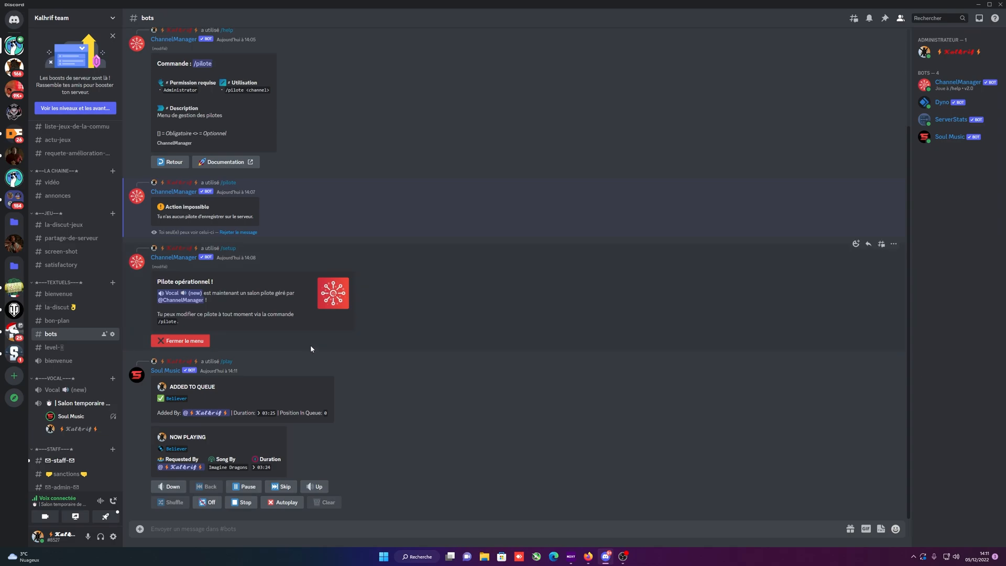
{"action": "scroll", "coordinate": [309, 346], "scroll_direction": "up", "scroll_amount": 2}
{"action": "scroll", "coordinate": [309, 344], "scroll_direction": "up", "scroll_amount": 2}
{"action": "scroll", "coordinate": [317, 338], "scroll_direction": "down", "scroll_amount": 4}
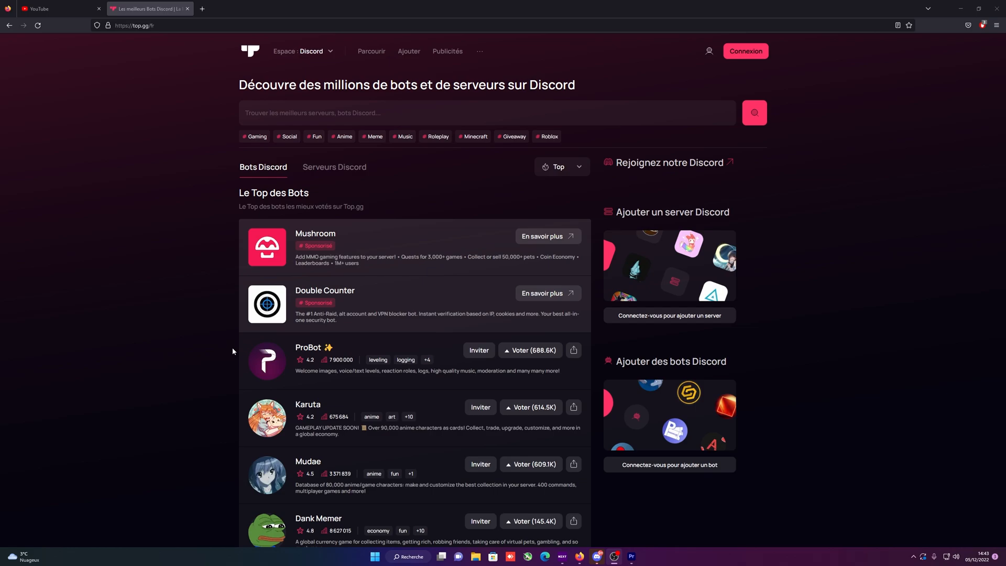
Switch to the top.gg website in the browser and browse its list of top-voted Discord bots.
{"action": "scroll", "coordinate": [760, 318], "scroll_direction": "down", "scroll_amount": 2}
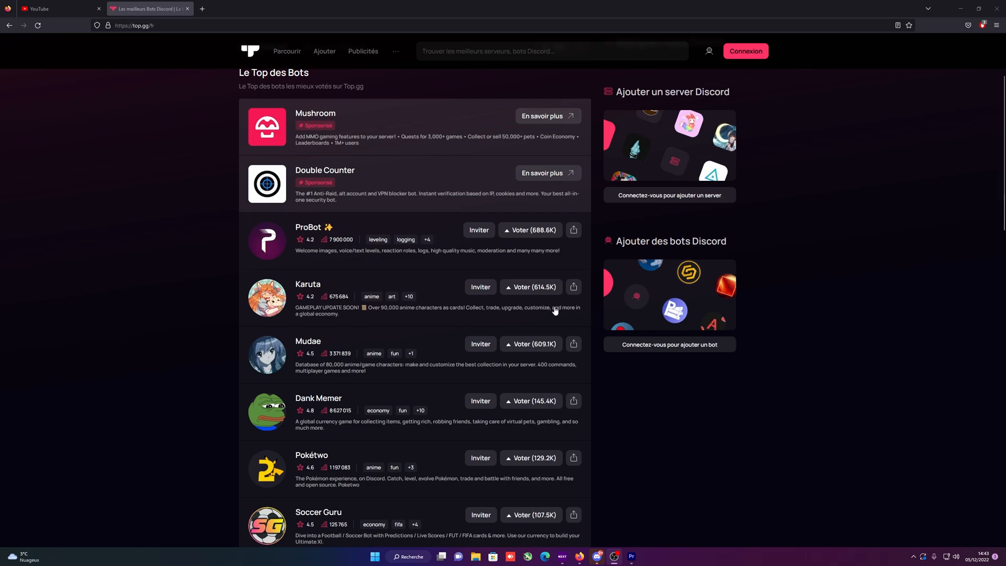
{"action": "scroll", "coordinate": [553, 307], "scroll_direction": "down", "scroll_amount": 2}
{"action": "scroll", "coordinate": [553, 307], "scroll_direction": "up", "scroll_amount": 3}
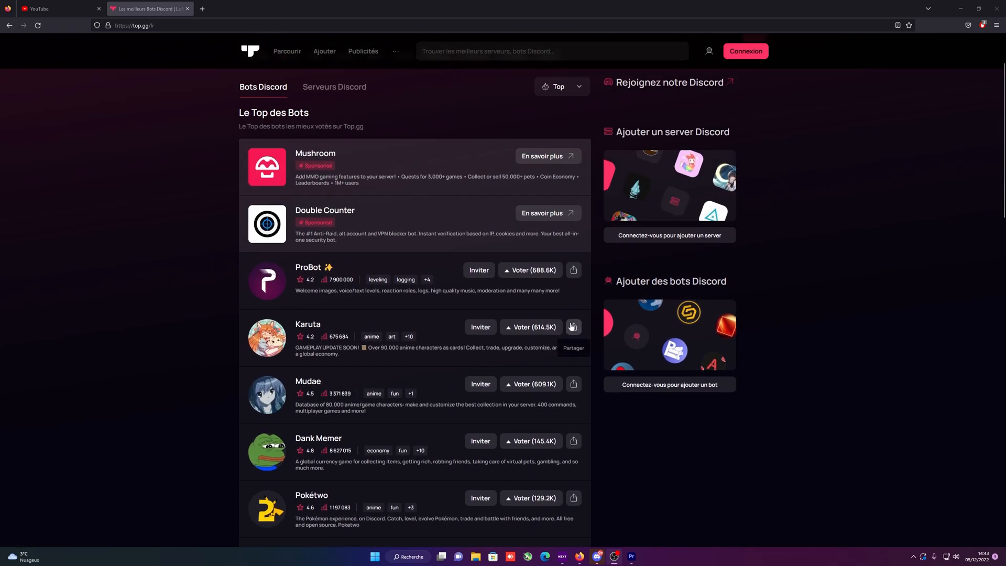